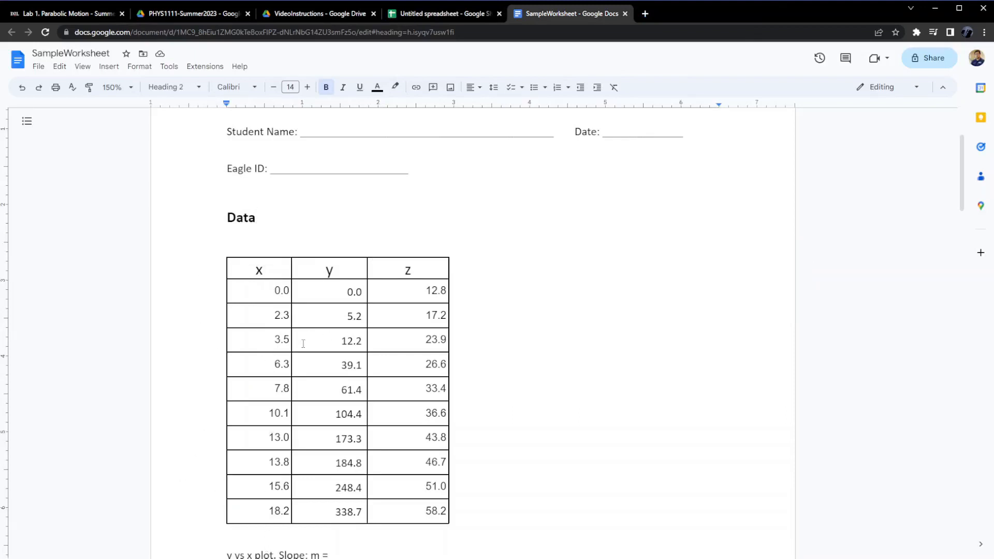
# Select and copy the x column of the data table in the worksheet.
pyautogui.click(243, 269)
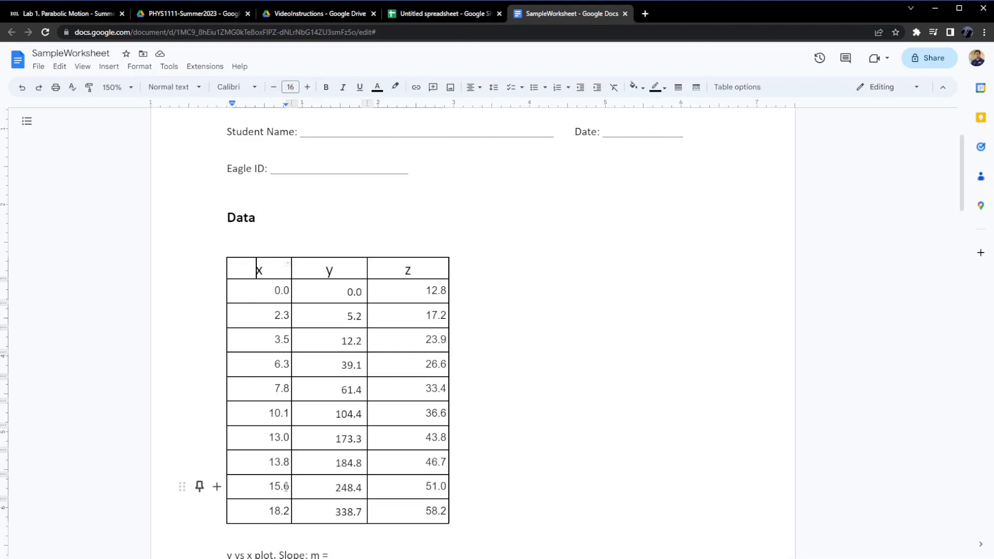
pyautogui.keyDown('shift'); pyautogui.click(272, 510); pyautogui.keyUp('shift')
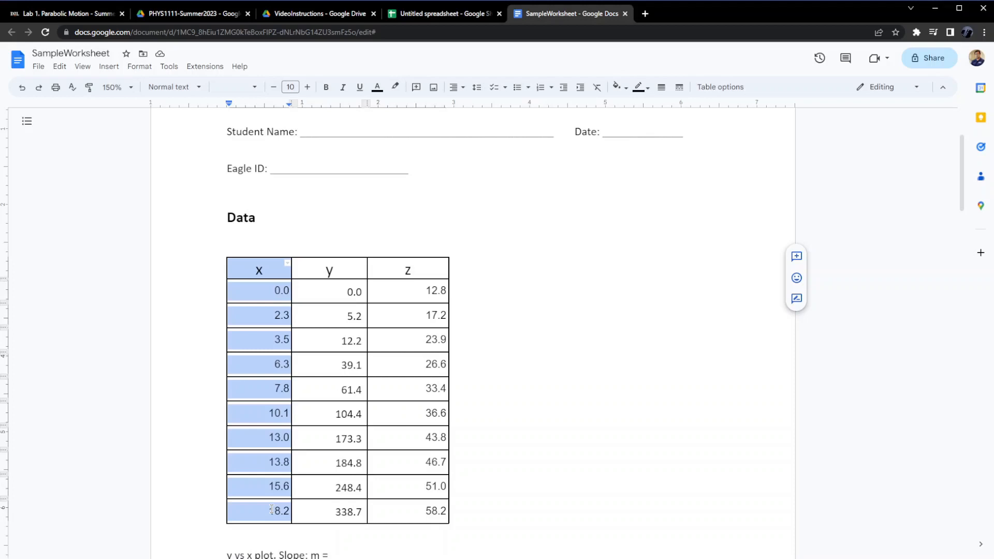
pyautogui.click(59, 66)
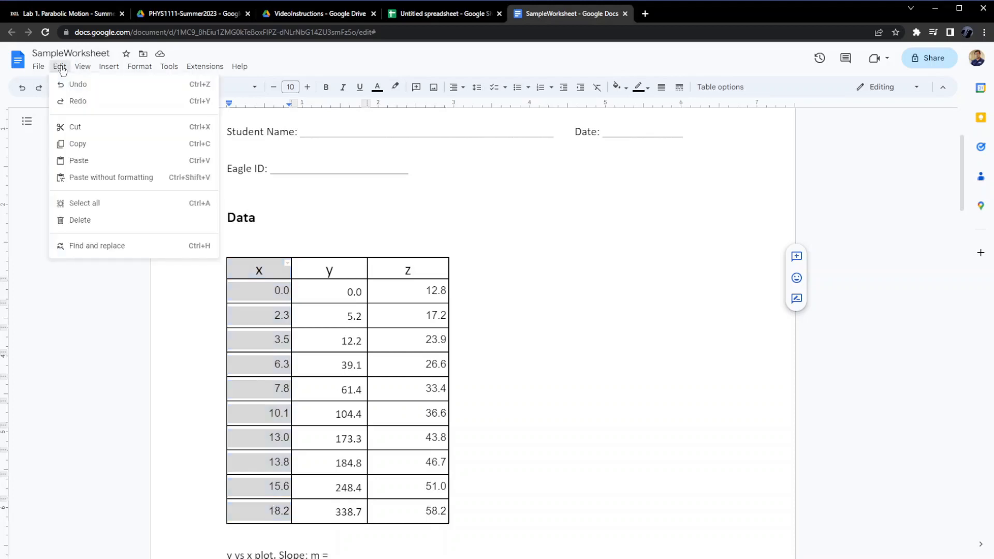
pyautogui.click(84, 144)
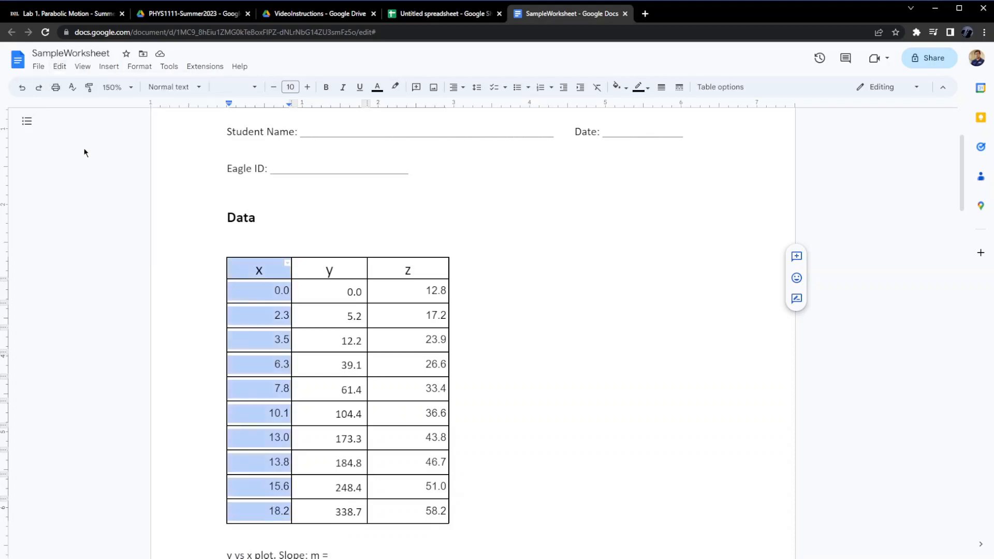
# Paste the copied x column into cell A1 of the untitled spreadsheet.
pyautogui.click(438, 14)
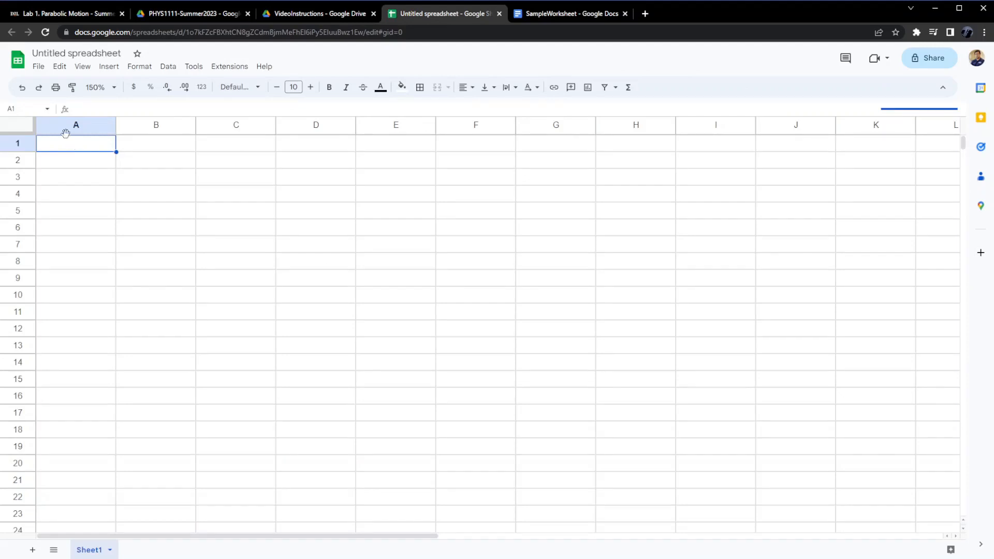
pyautogui.click(58, 68)
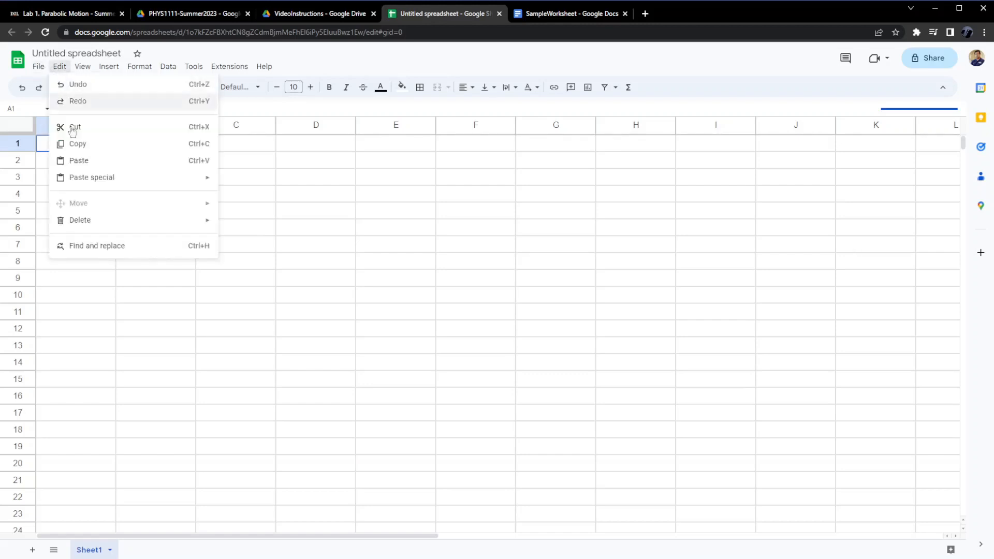
pyautogui.click(79, 162)
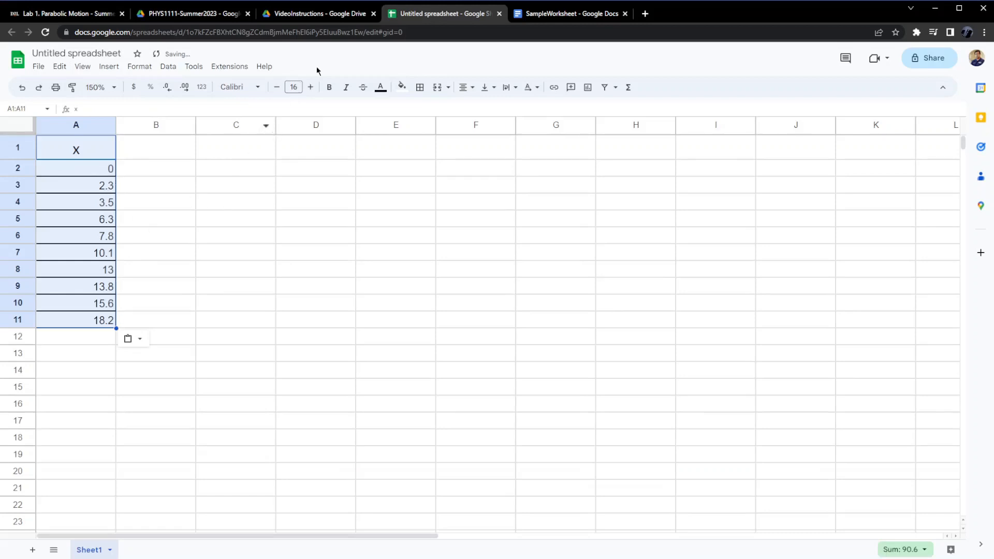
# Select and copy the z column of the worksheet's data table.
pyautogui.click(570, 13)
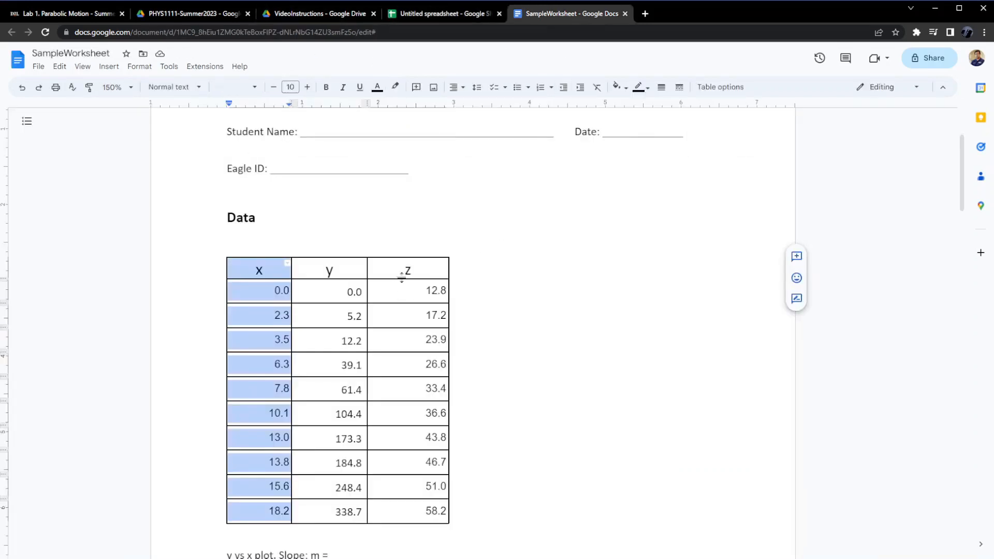
pyautogui.click(401, 272)
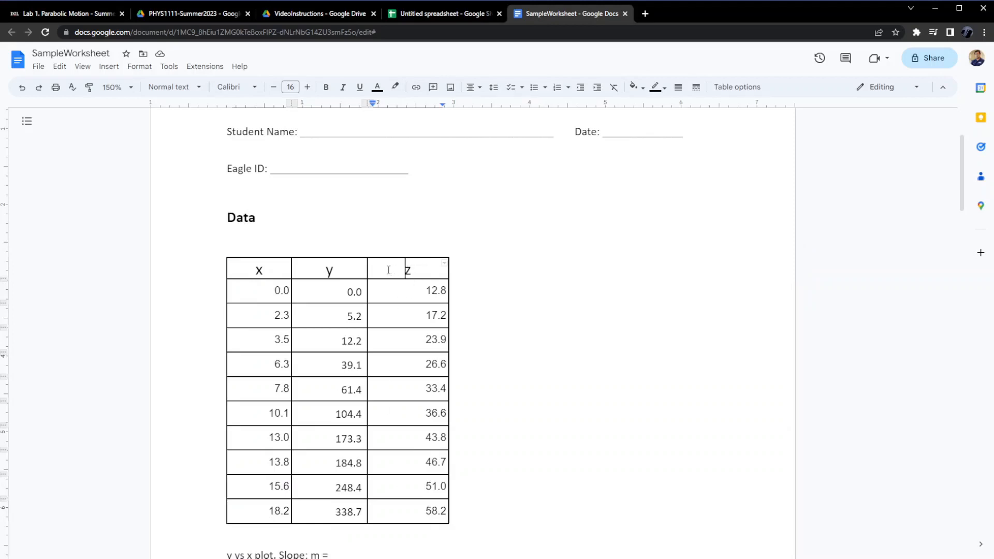
pyautogui.keyDown('shift'); pyautogui.click(398, 508); pyautogui.keyUp('shift')
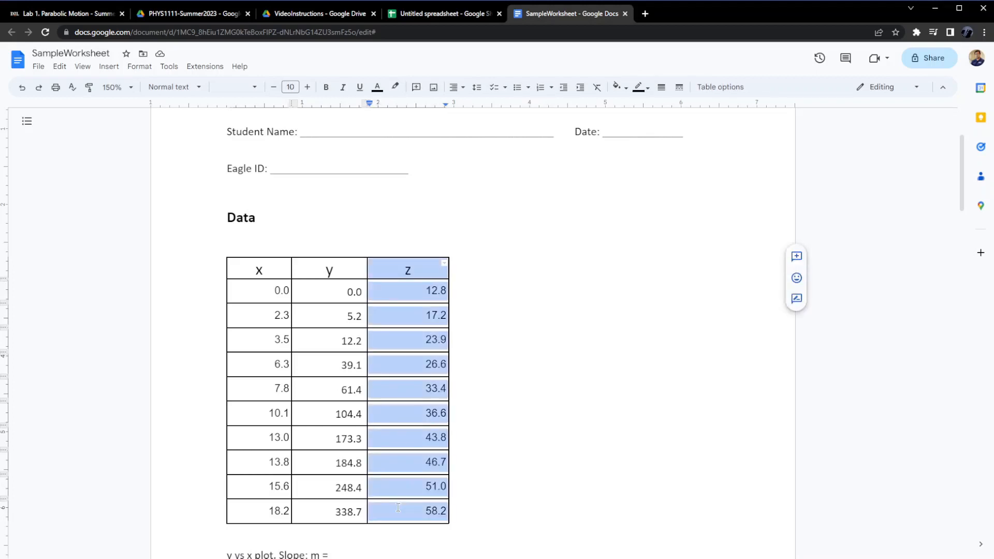
pyautogui.click(59, 67)
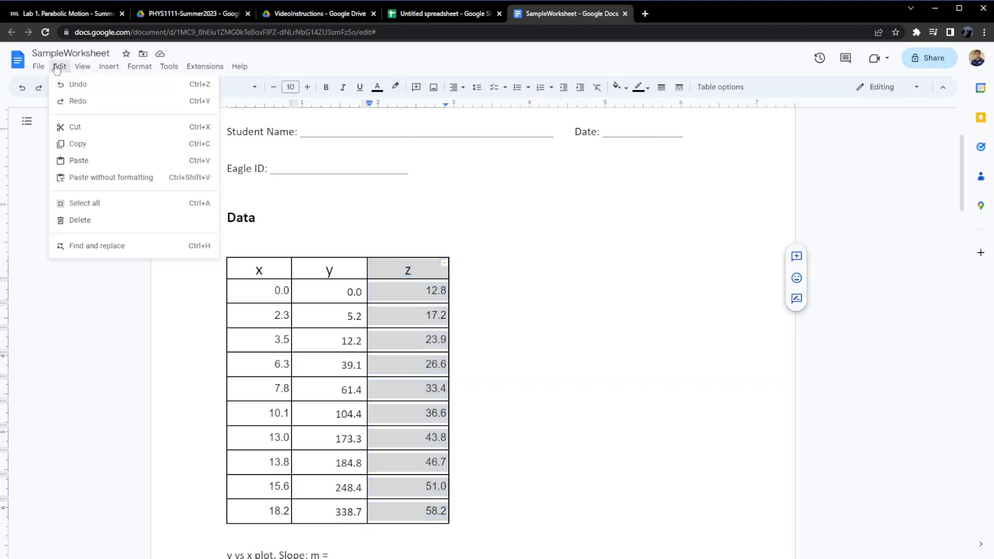
pyautogui.click(79, 145)
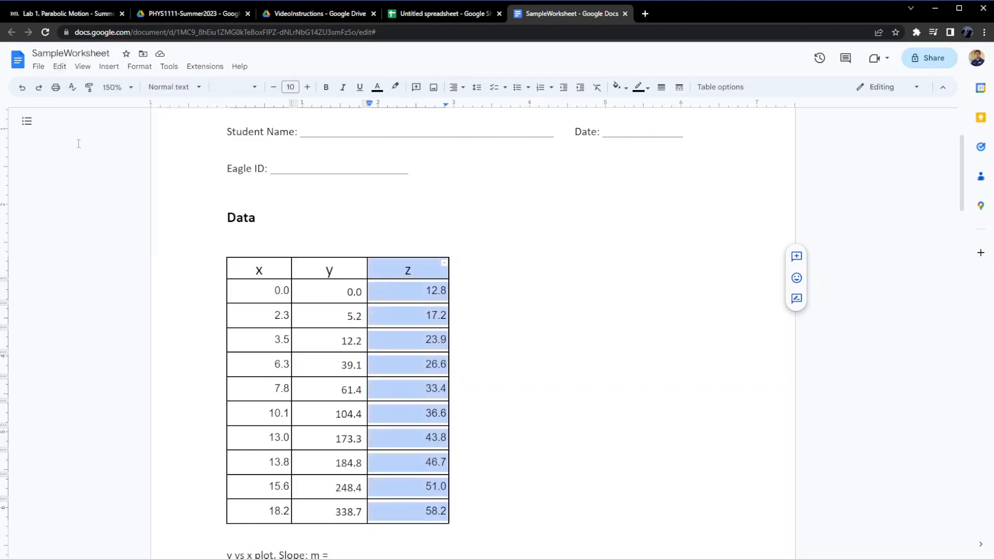
# Paste the copied z column into column B of the spreadsheet, starting at B1.
pyautogui.click(440, 14)
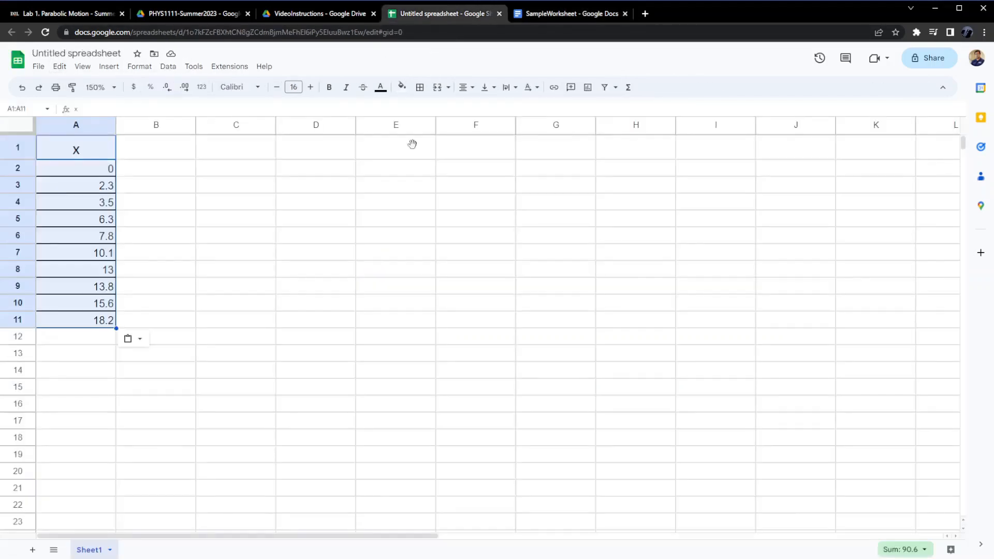
pyautogui.click(155, 150)
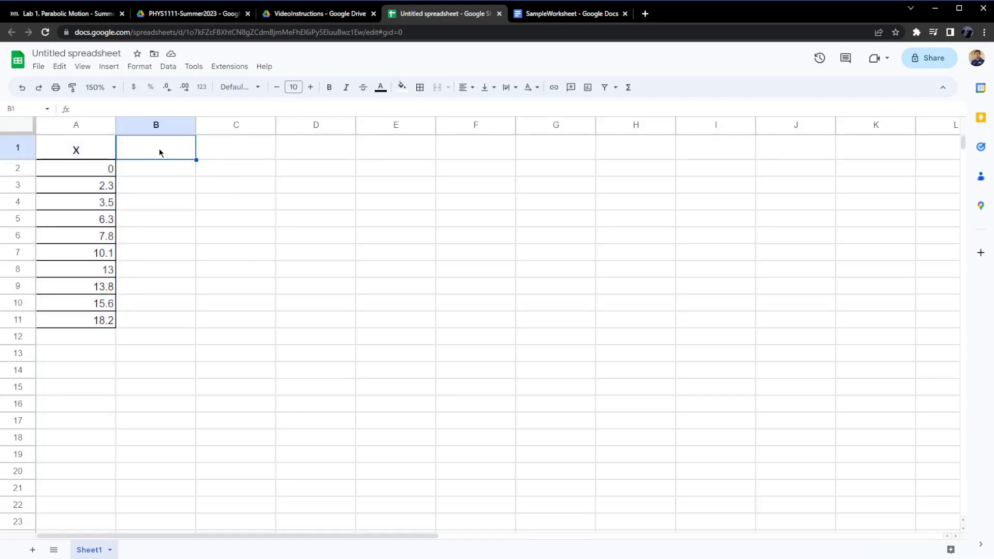
pyautogui.click(61, 68)
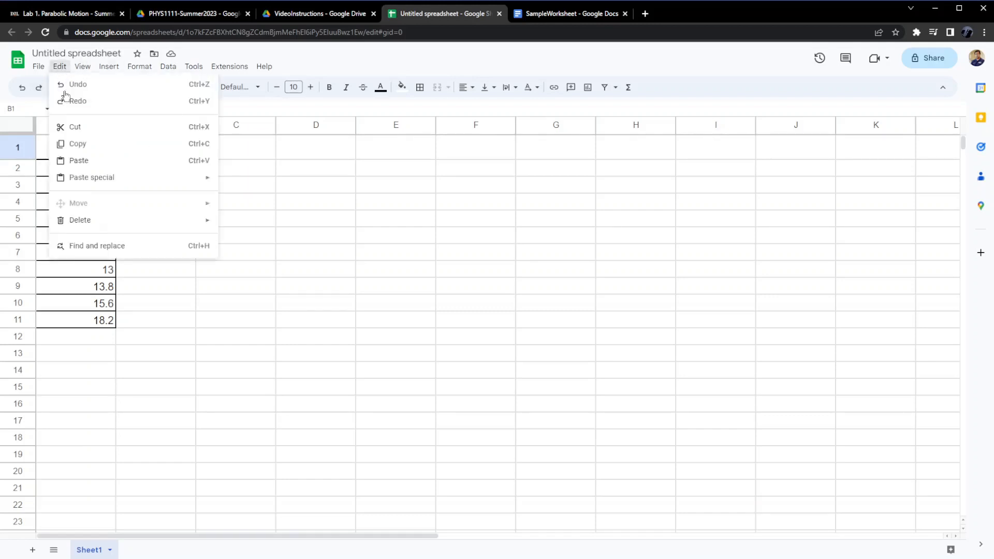
pyautogui.click(77, 160)
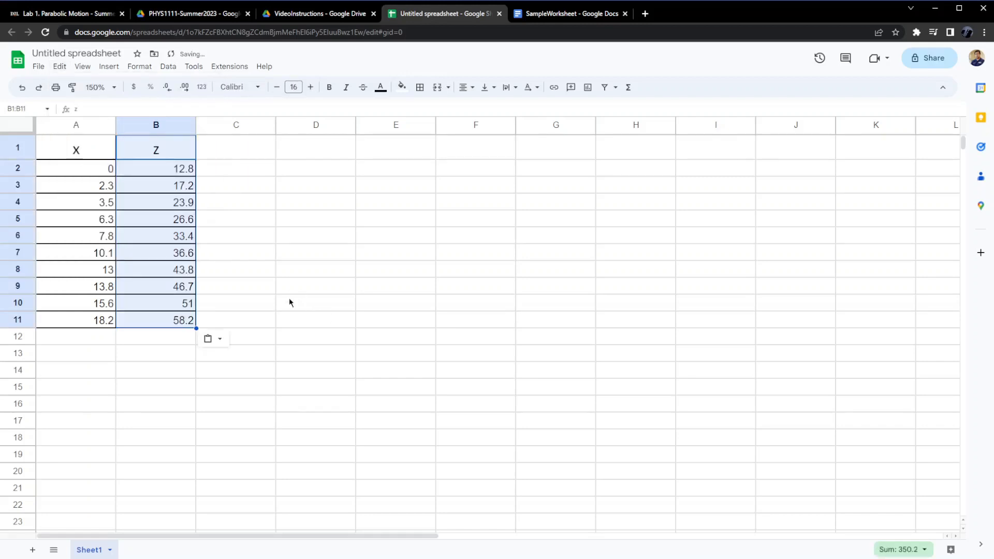
# Select the numeric data A2:B11 and insert a chart from it.
pyautogui.click(262, 270)
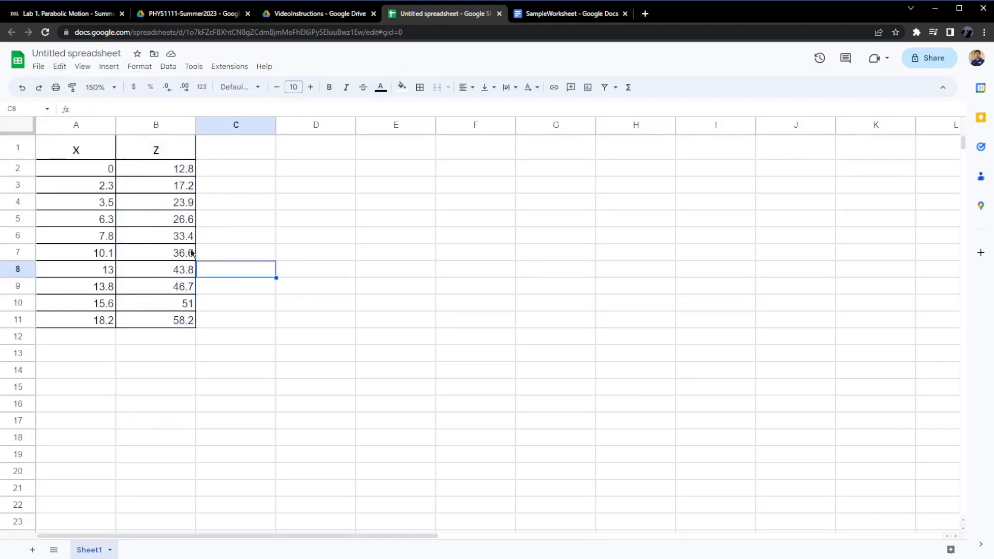
pyautogui.click(78, 170)
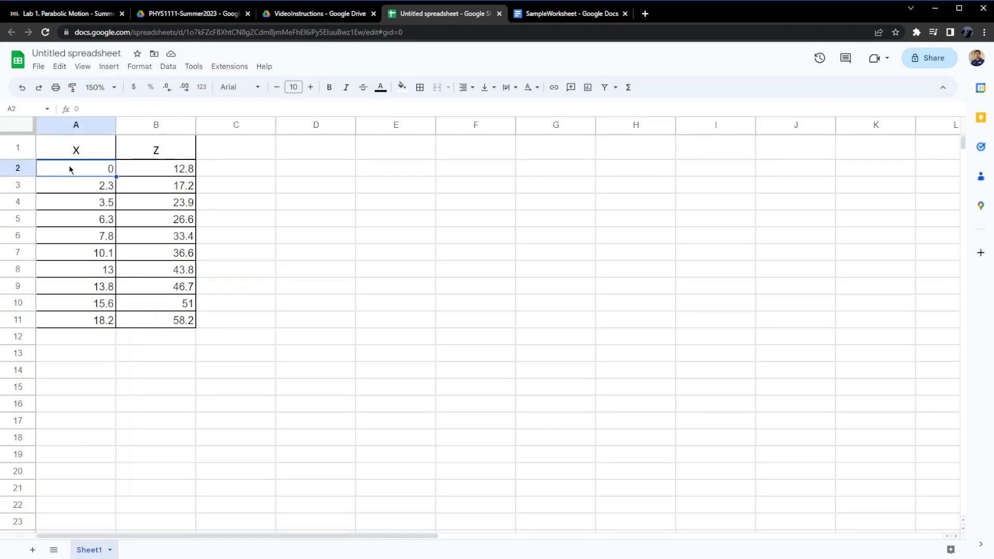
pyautogui.keyDown('shift'); pyautogui.click(166, 324); pyautogui.keyUp('shift')
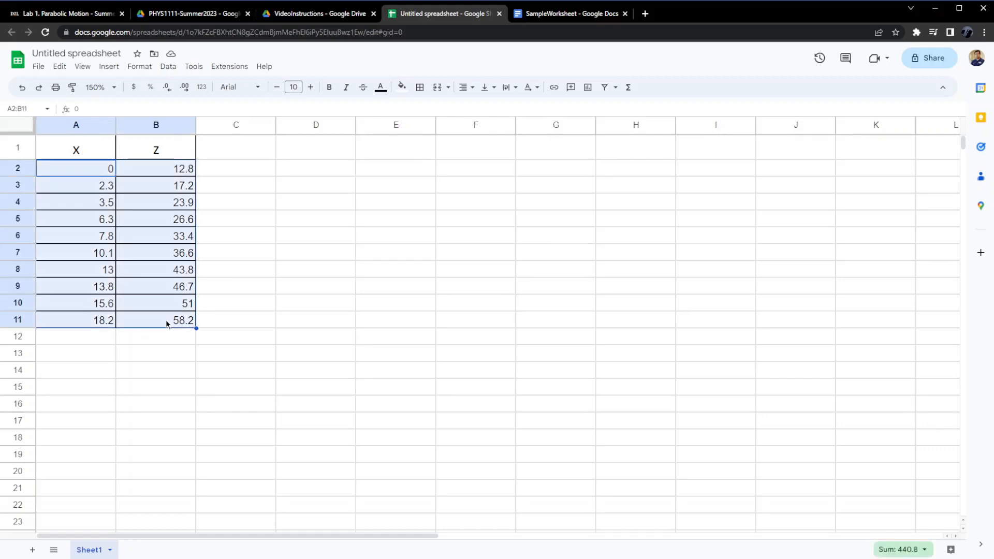
pyautogui.click(110, 67)
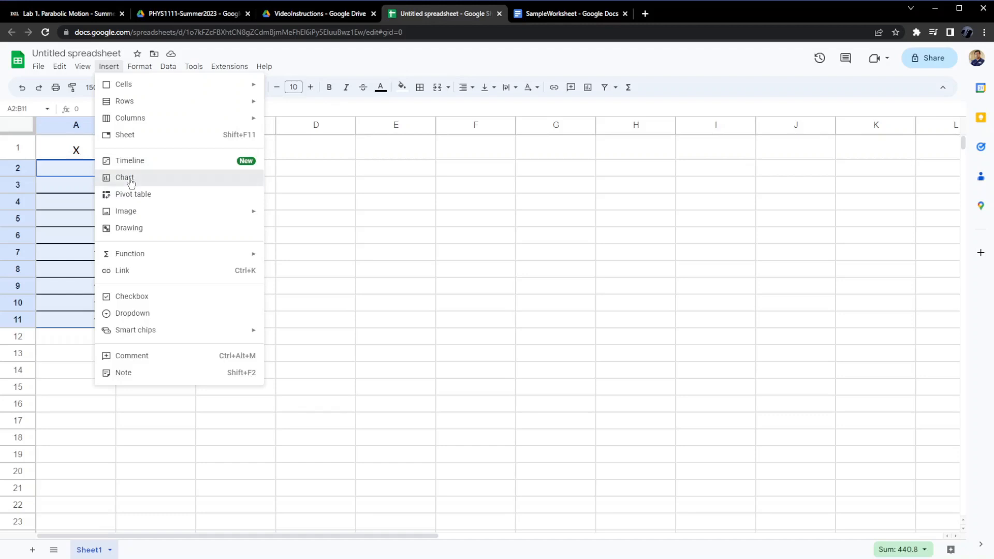
pyautogui.click(131, 182)
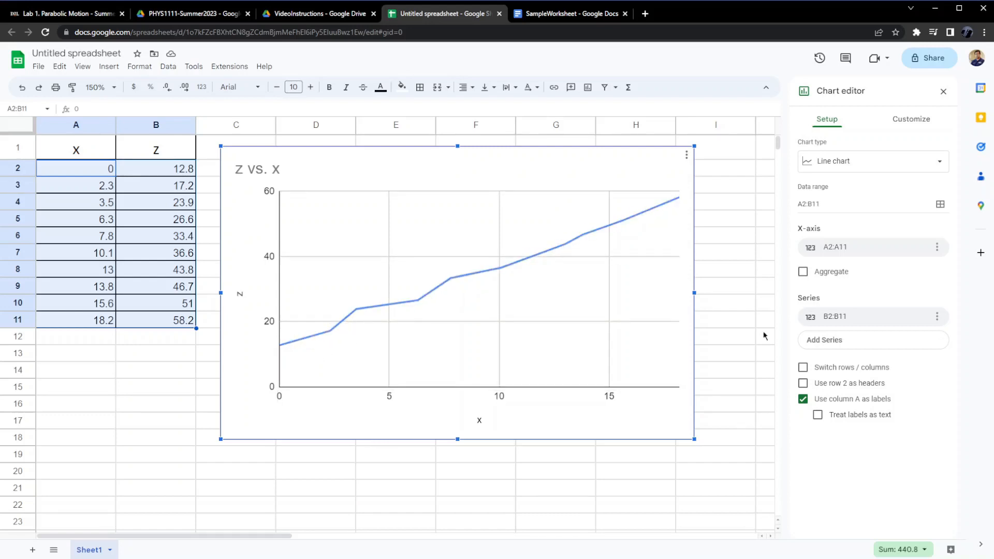
pyautogui.click(940, 164)
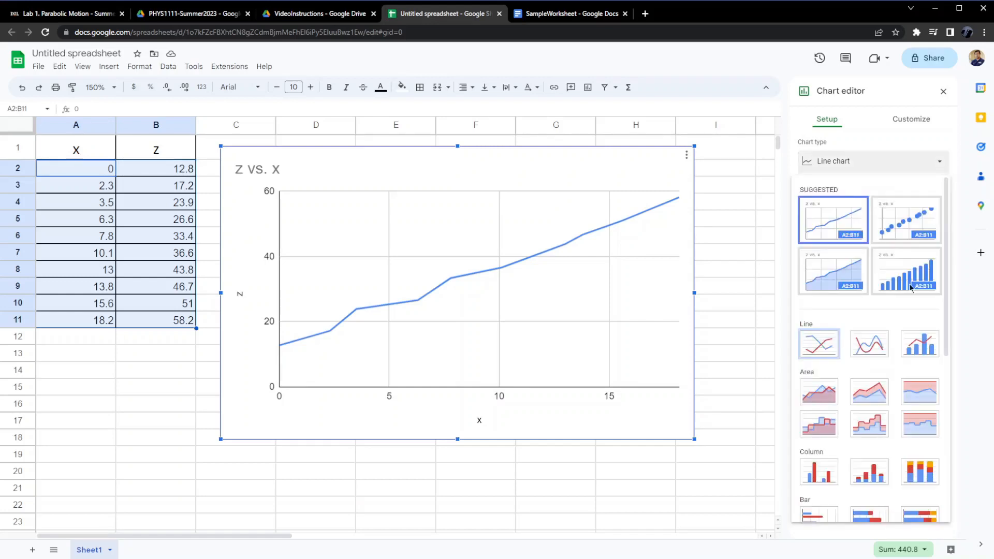
pyautogui.scroll(-3, 911, 288)
pyautogui.scroll(2, 910, 288)
pyautogui.scroll(-5, 911, 288)
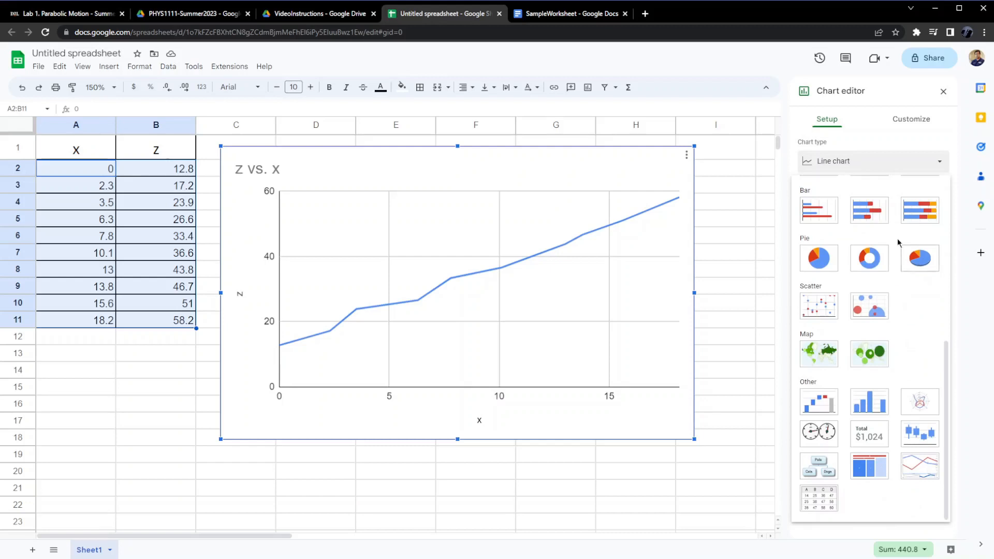
pyautogui.click(862, 160)
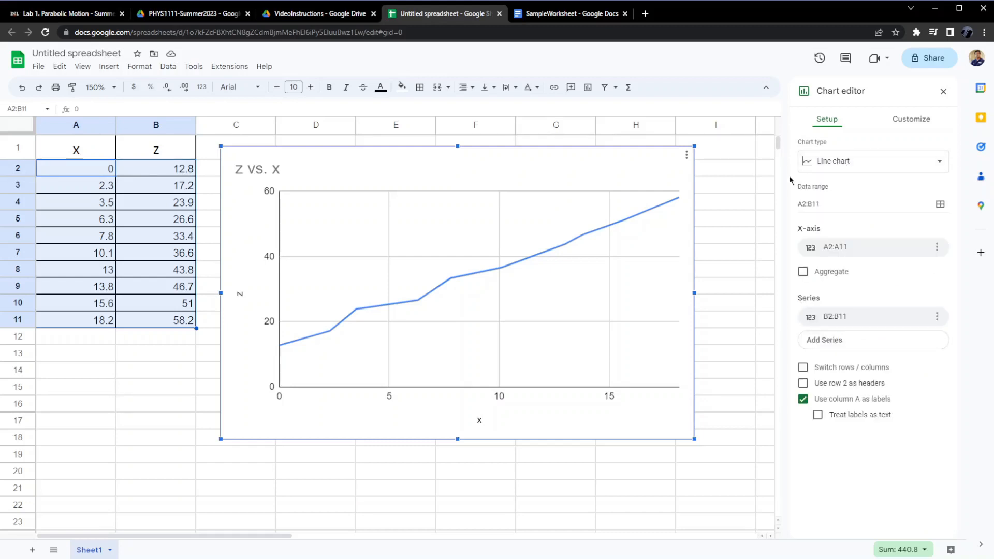
pyautogui.click(730, 205)
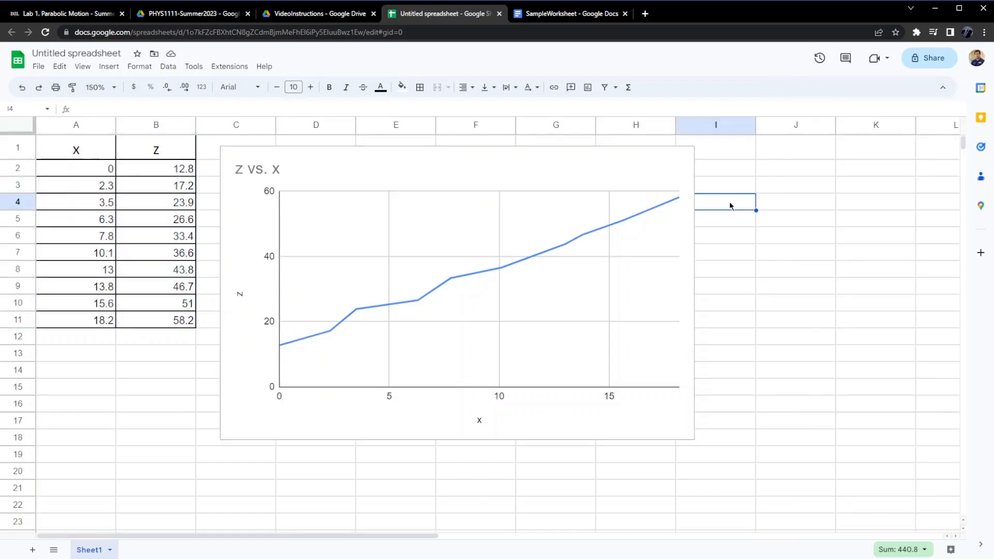
# Change the chart type to a scatter chart.
pyautogui.click(483, 167)
pyautogui.doubleClick(483, 167)
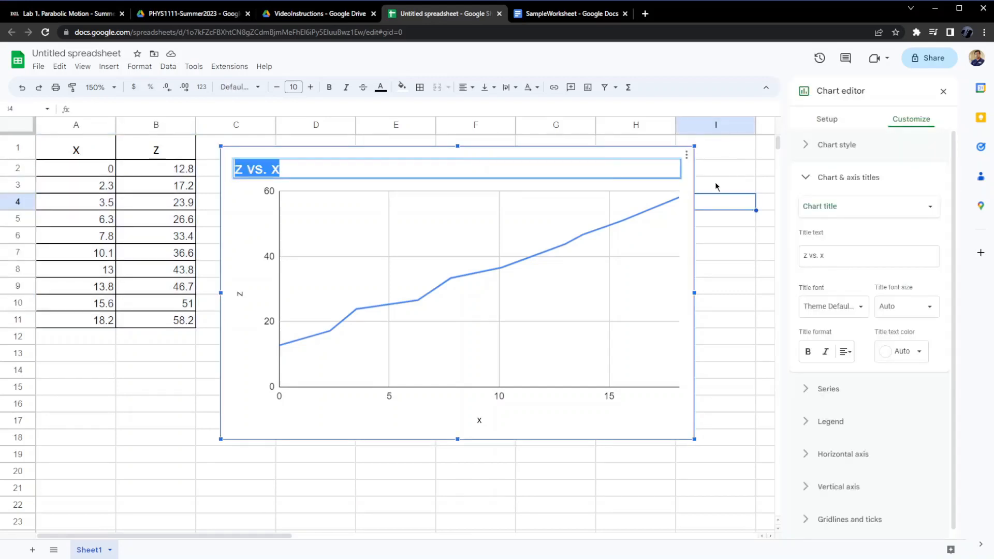
pyautogui.click(830, 120)
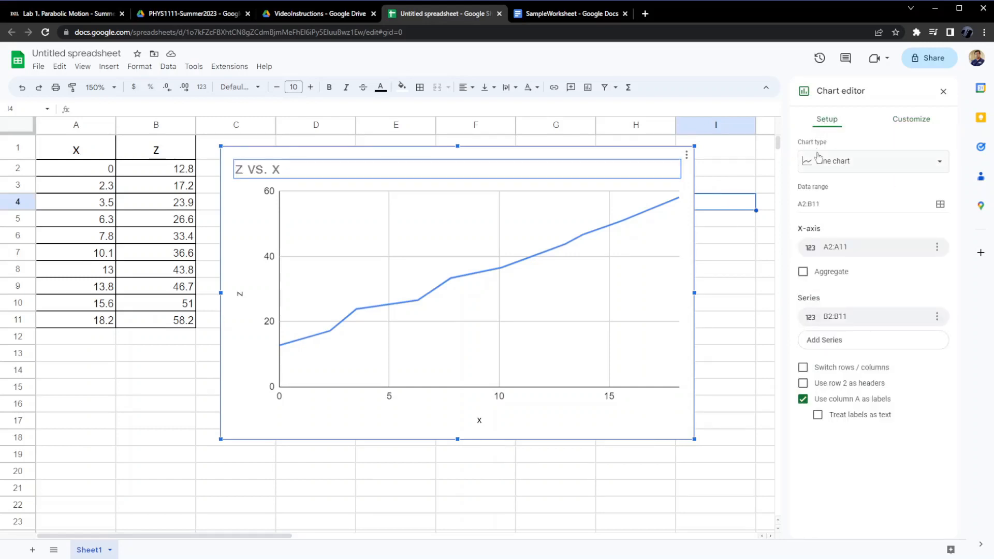
pyautogui.click(862, 169)
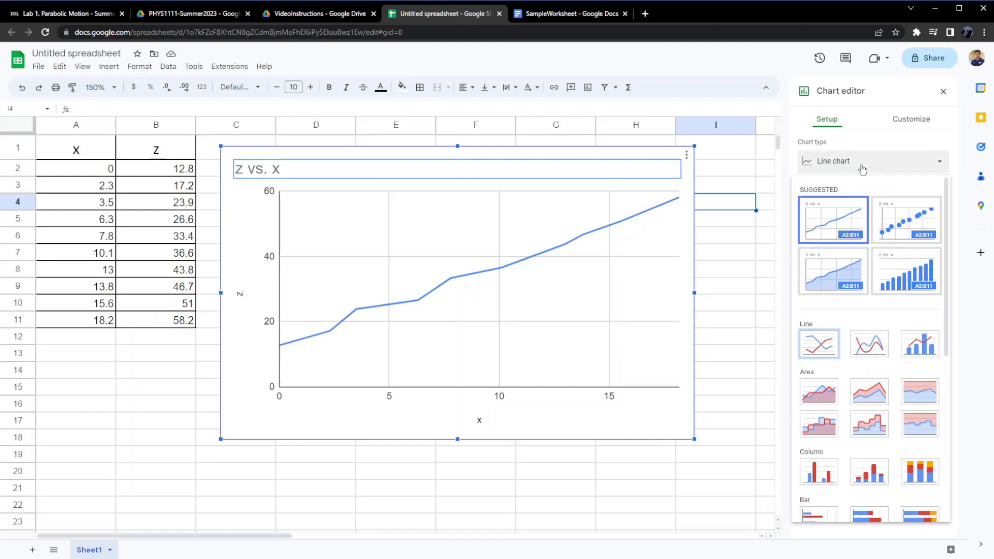
pyautogui.scroll(-5, 859, 267)
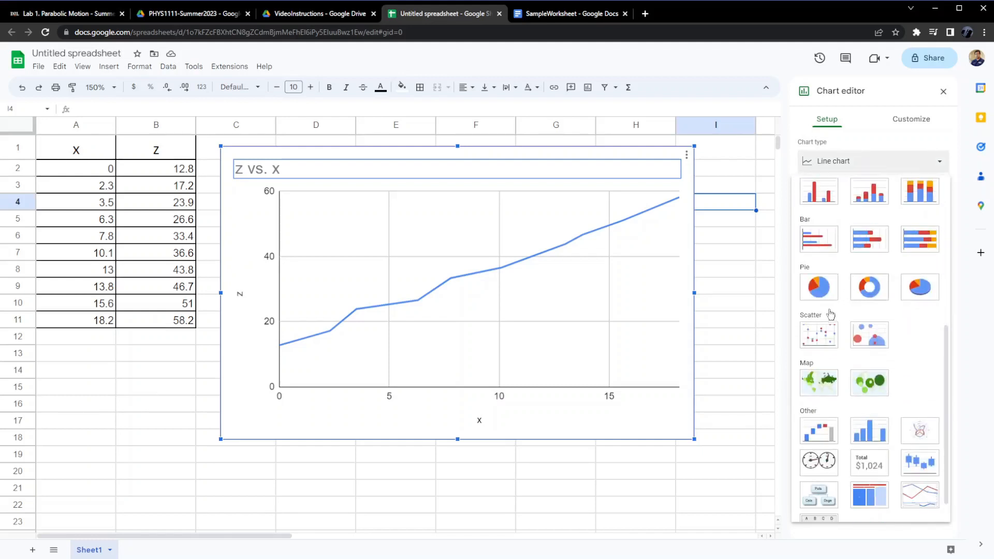
pyautogui.click(817, 342)
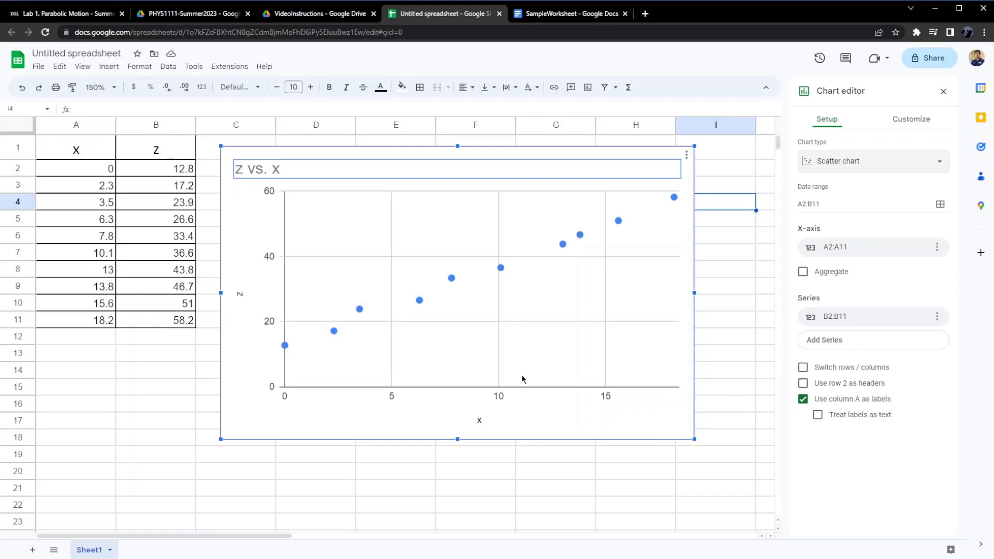
# Add a trendline to the chart's data series.
pyautogui.click(912, 120)
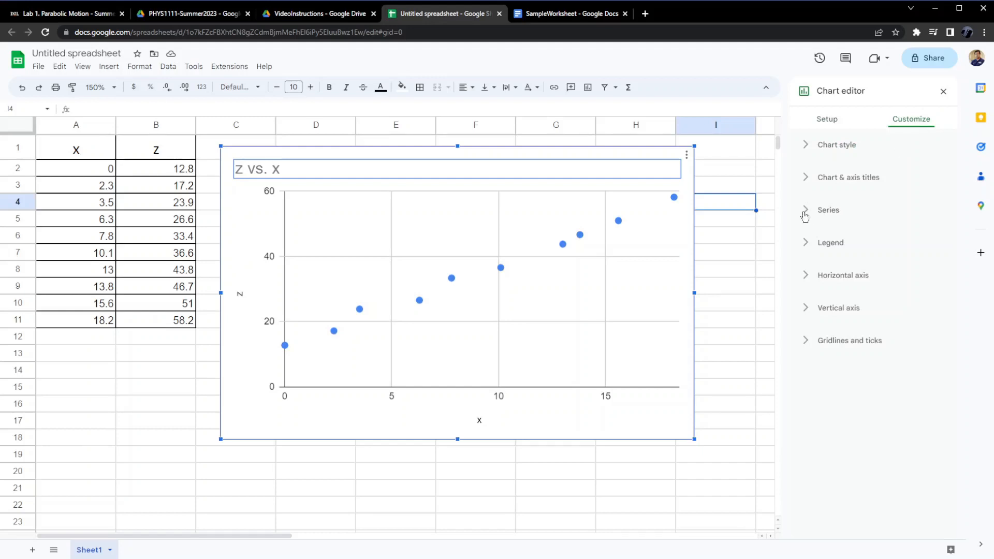
pyautogui.click(804, 213)
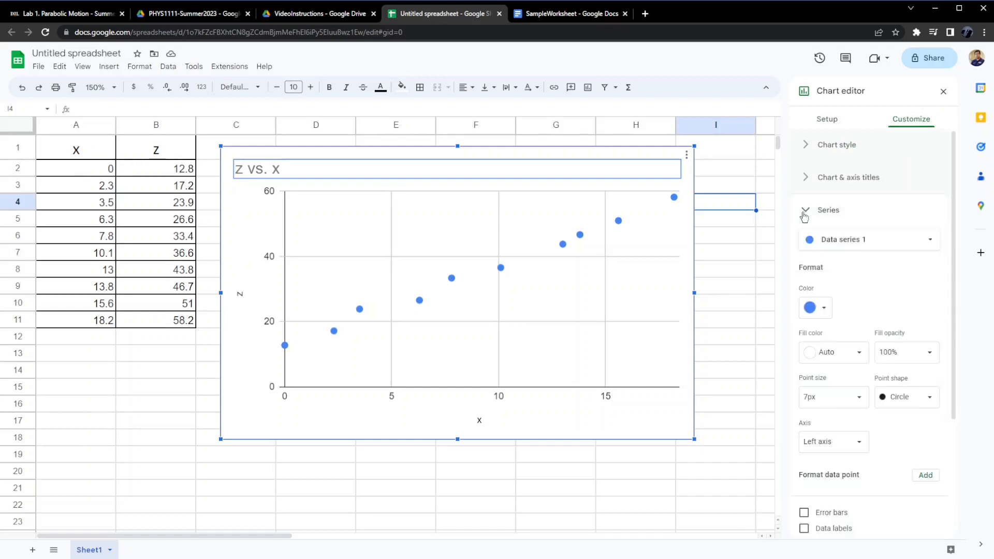
pyautogui.scroll(-3, 845, 288)
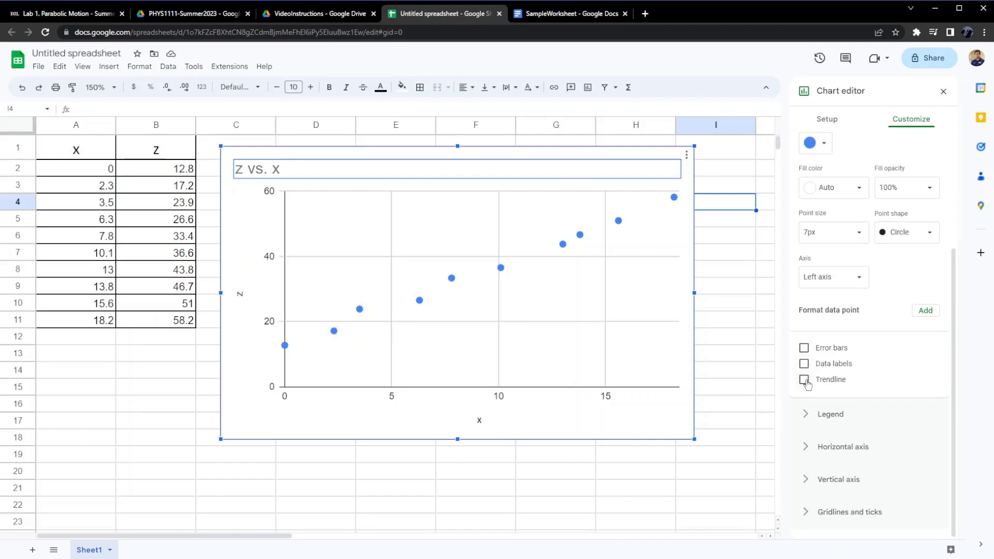
pyautogui.click(804, 379)
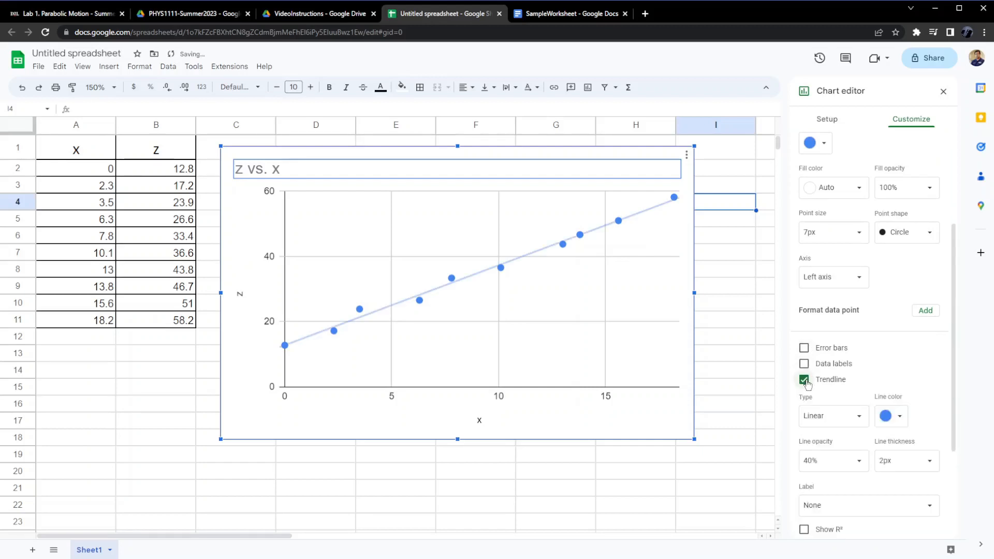
pyautogui.scroll(-3, 806, 384)
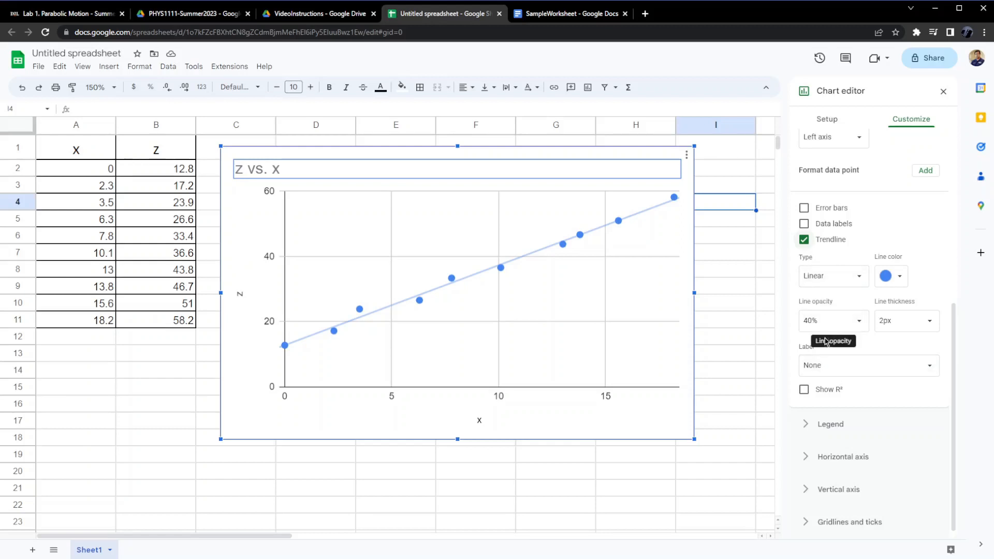
# Set the trendline label to show its equation.
pyautogui.click(823, 369)
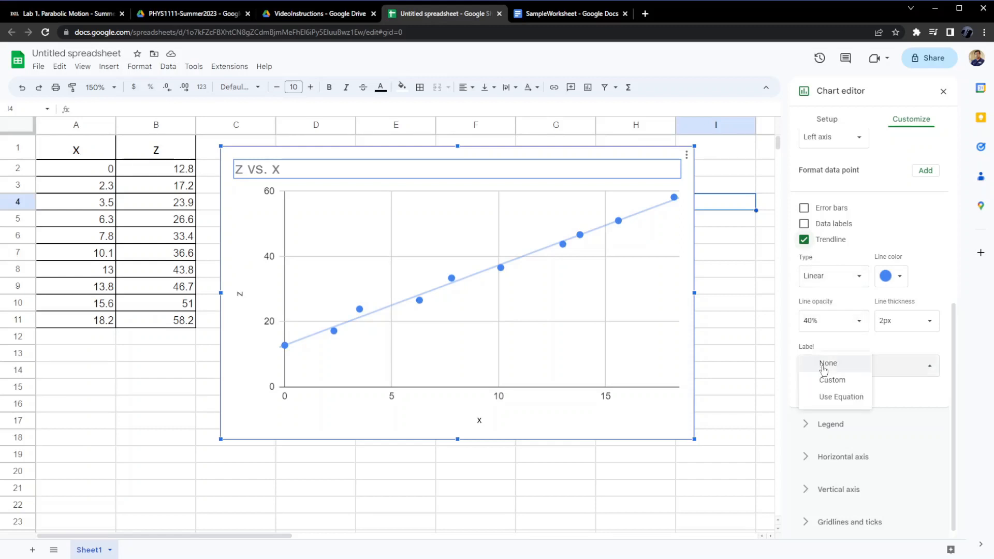
pyautogui.click(832, 398)
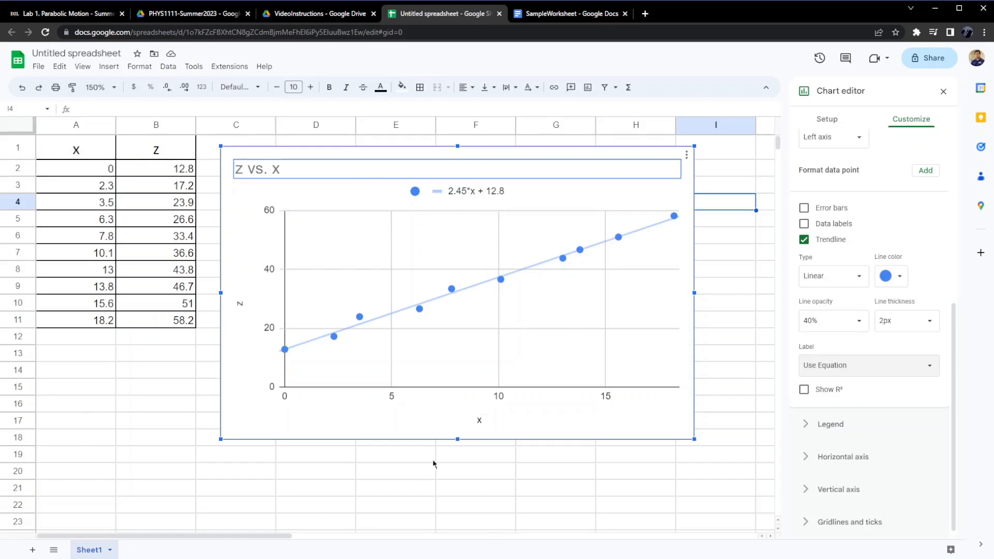
# Set the horizontal axis title's font size to 18.
pyautogui.doubleClick(480, 421)
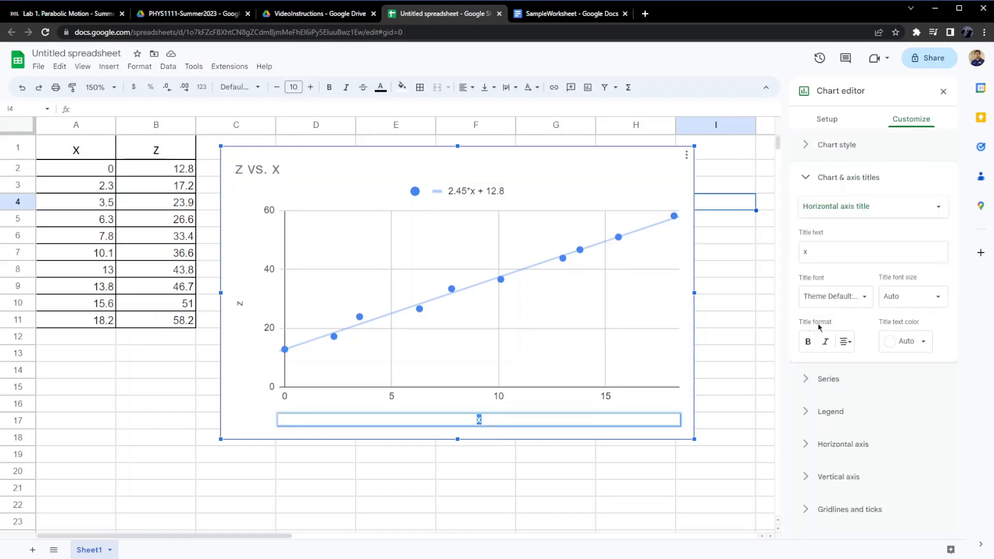
pyautogui.click(555, 471)
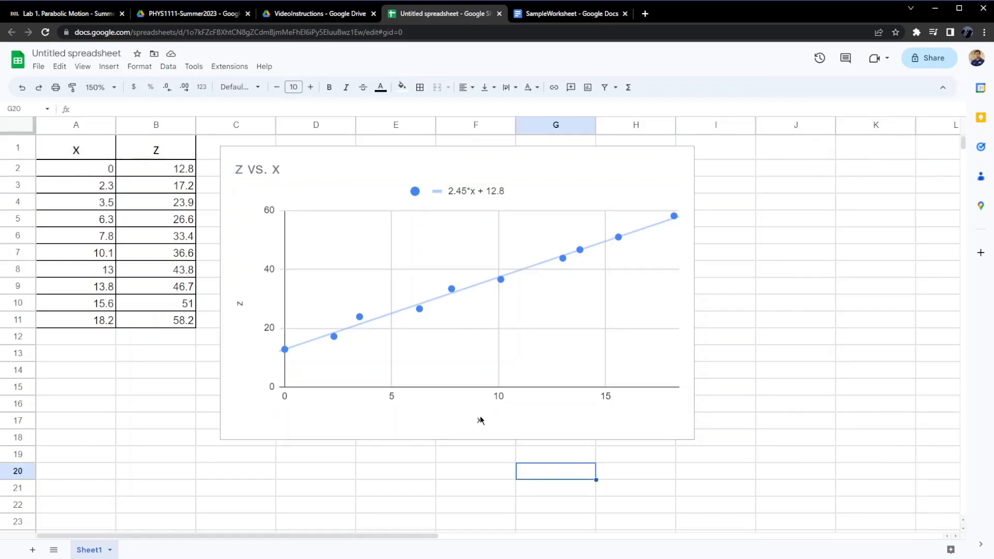
pyautogui.click(479, 417)
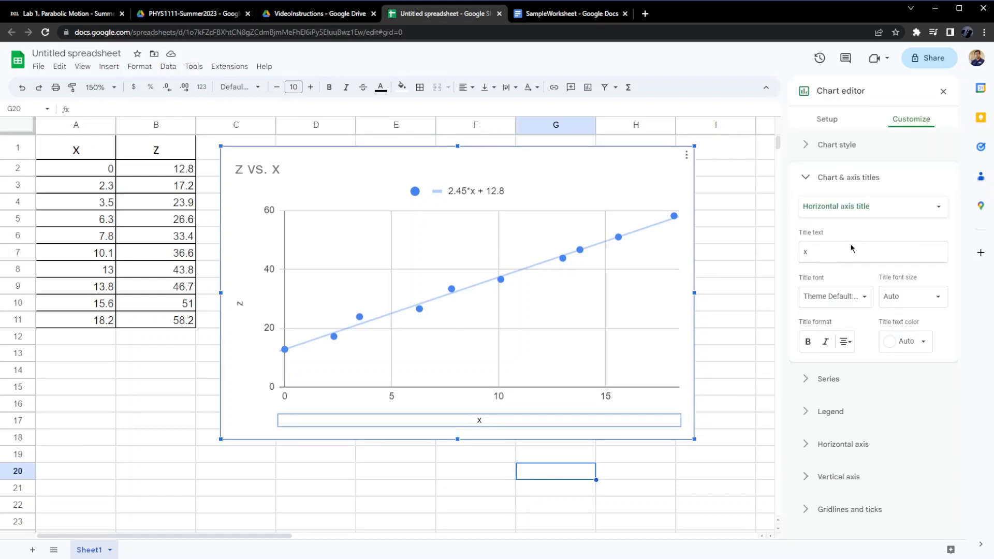
pyautogui.click(937, 298)
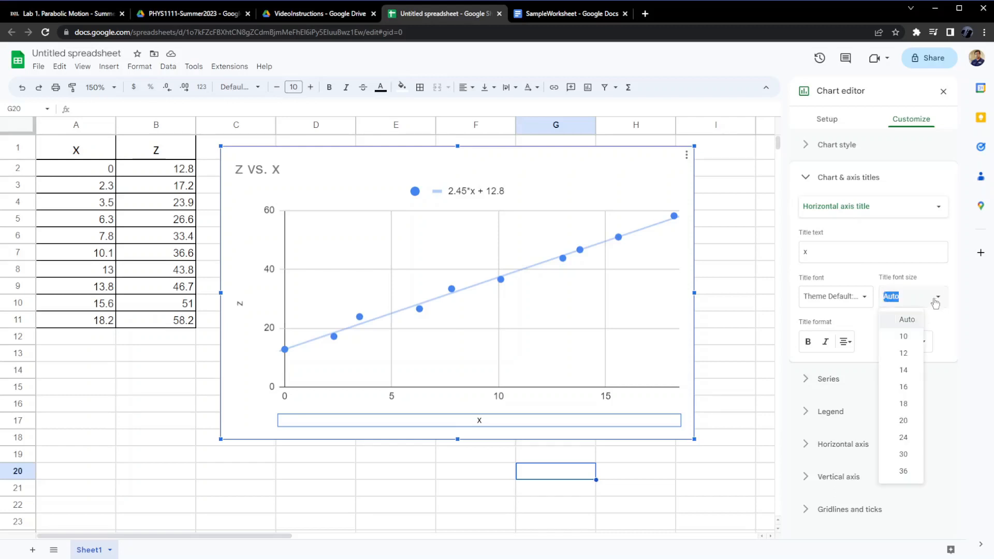
pyautogui.click(903, 405)
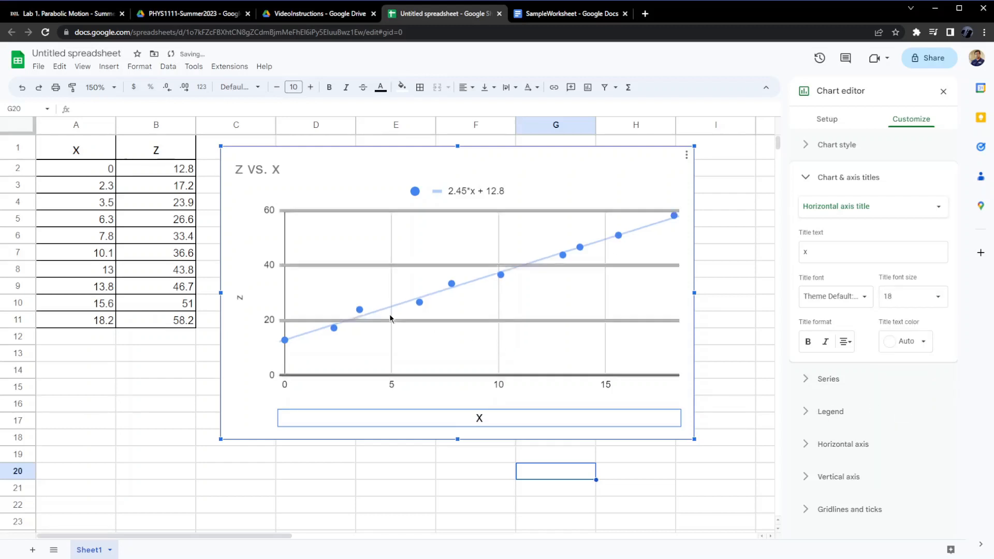
# Set the vertical axis title's font size to 18.
pyautogui.click(240, 297)
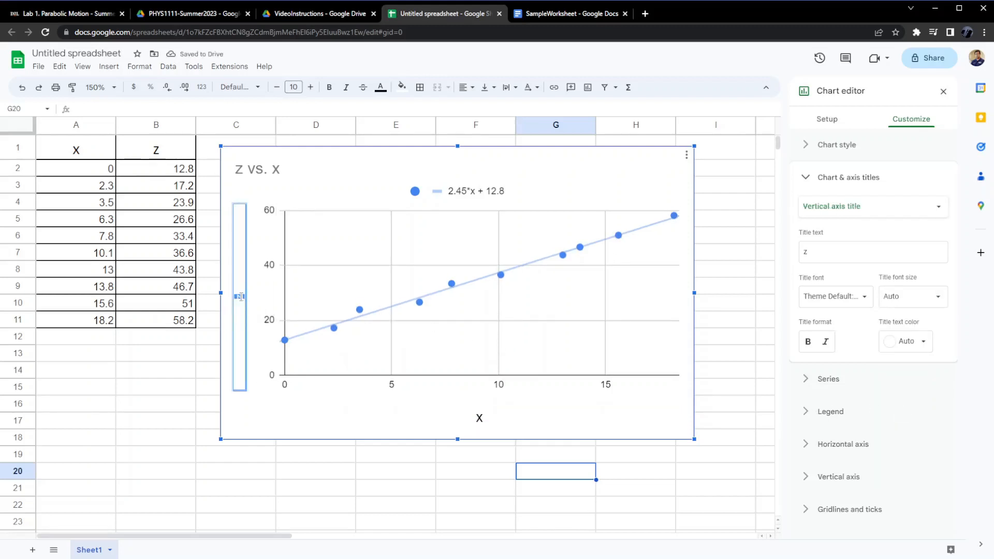
pyautogui.click(936, 301)
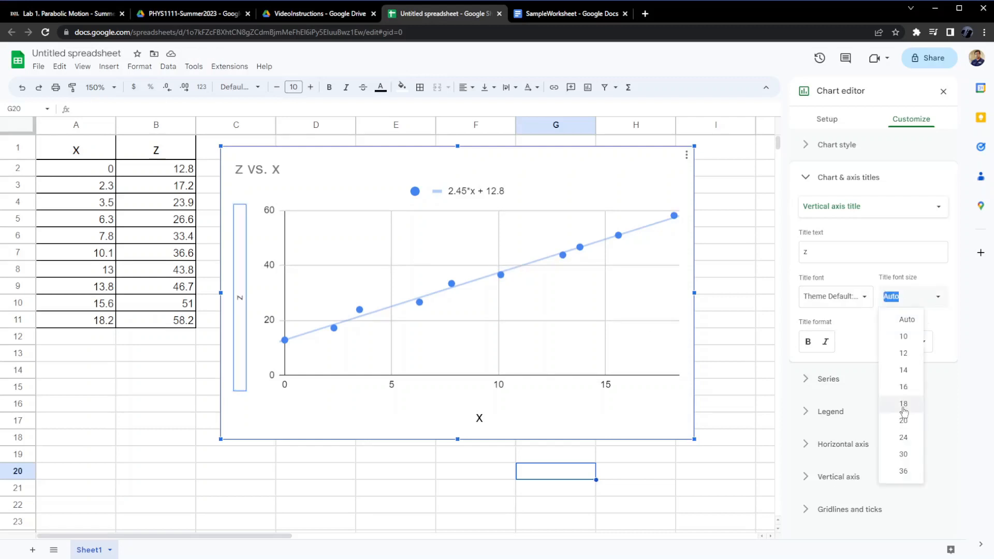
pyautogui.click(903, 404)
# Change the horizontal axis title to "x (s)".
pyautogui.click(484, 417)
pyautogui.click(487, 416)
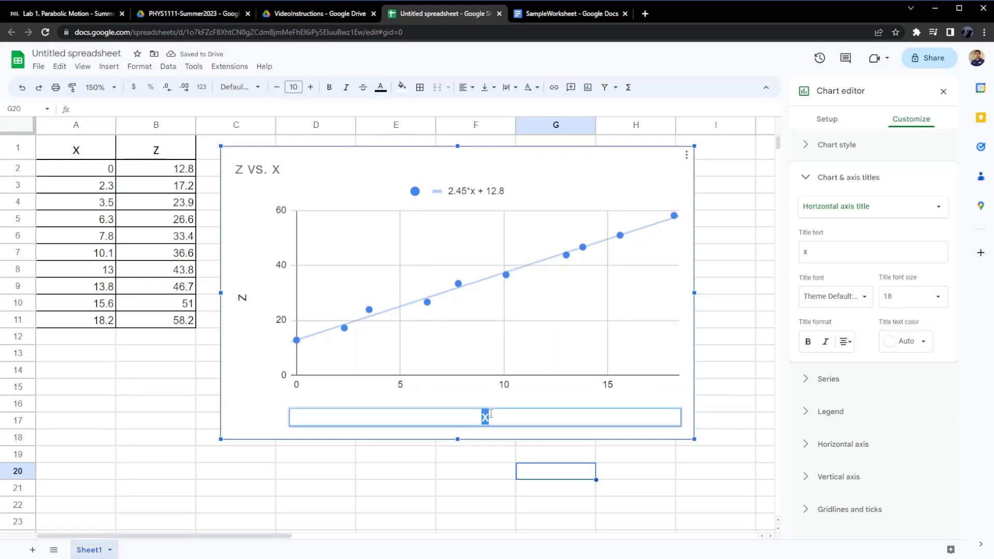
pyautogui.click(500, 418)
pyautogui.write('(s)')
# Change the vertical axis title to "z (m)".
pyautogui.click(243, 295)
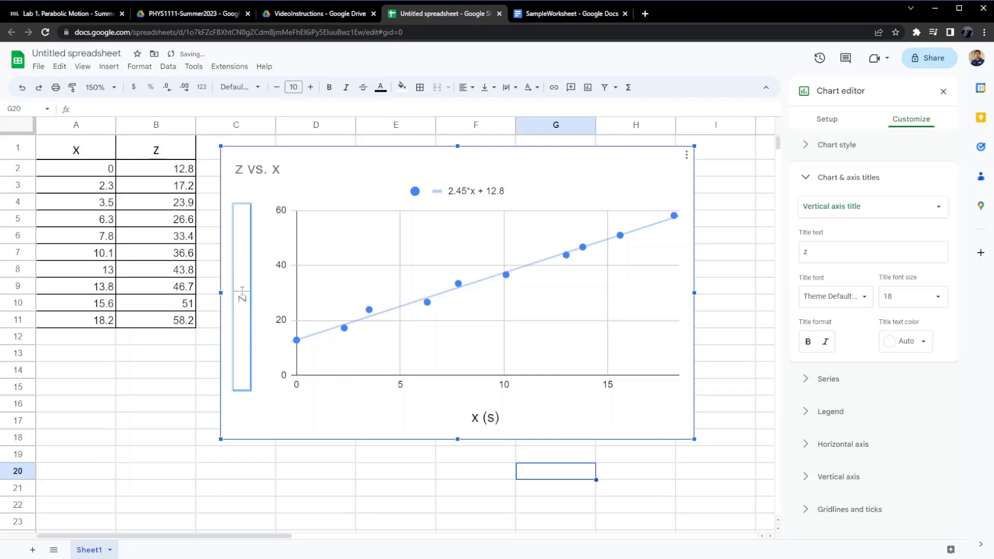
pyautogui.write('(m)')
pyautogui.click(298, 422)
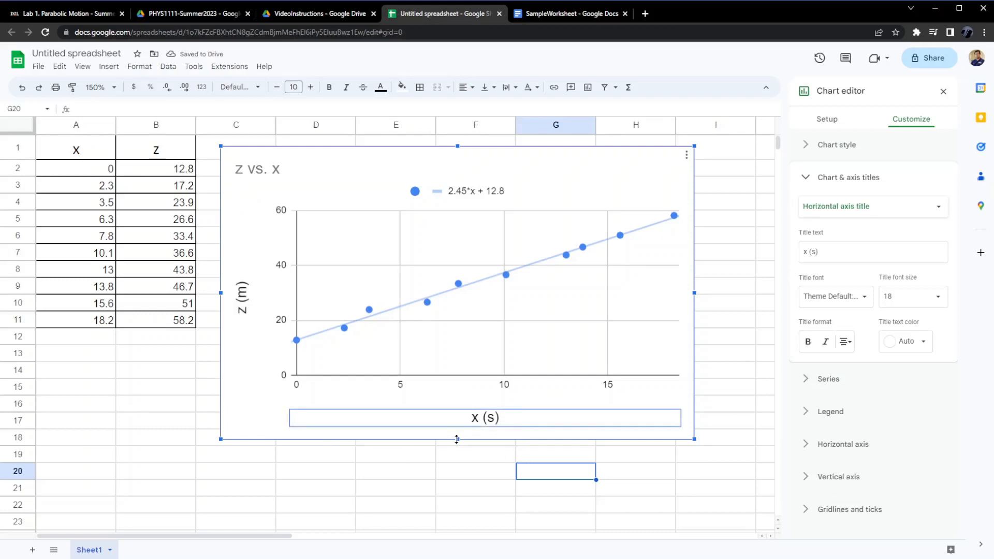
# Resize the chart to make it taller and narrower.
pyautogui.moveTo(457, 439); pyautogui.dragTo(457, 515)
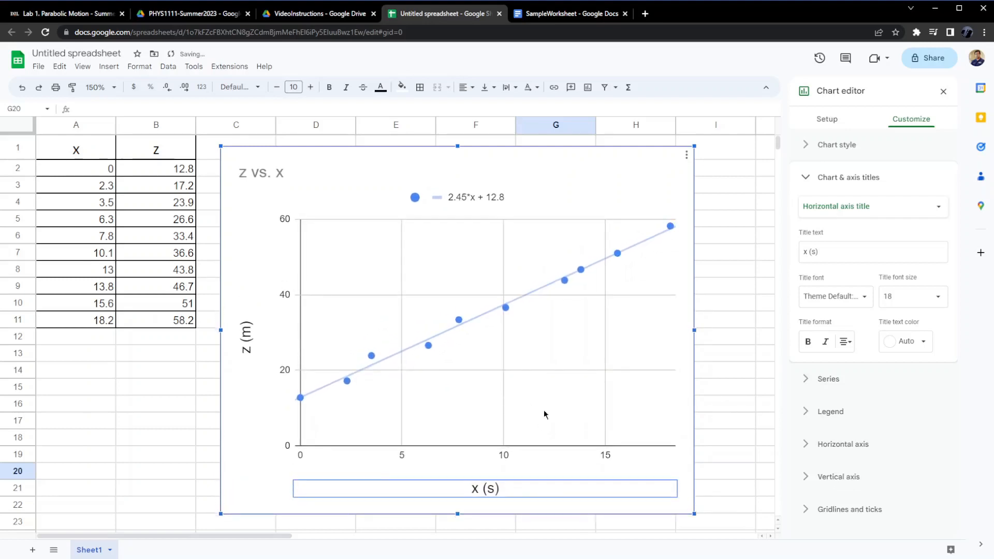
pyautogui.moveTo(693, 329); pyautogui.dragTo(608, 317)
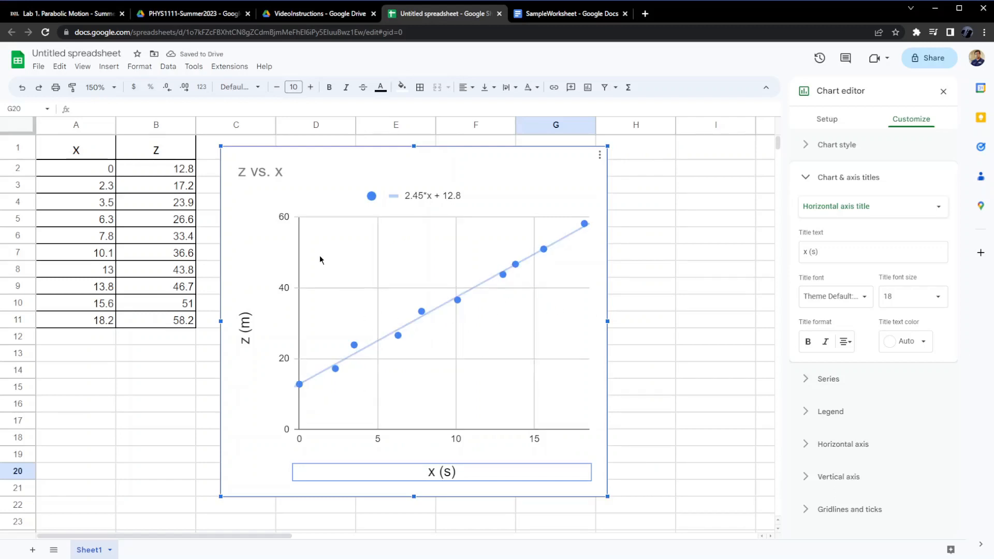
# Center-align the chart title "Z vs. X" and deselect the chart.
pyautogui.click(294, 172)
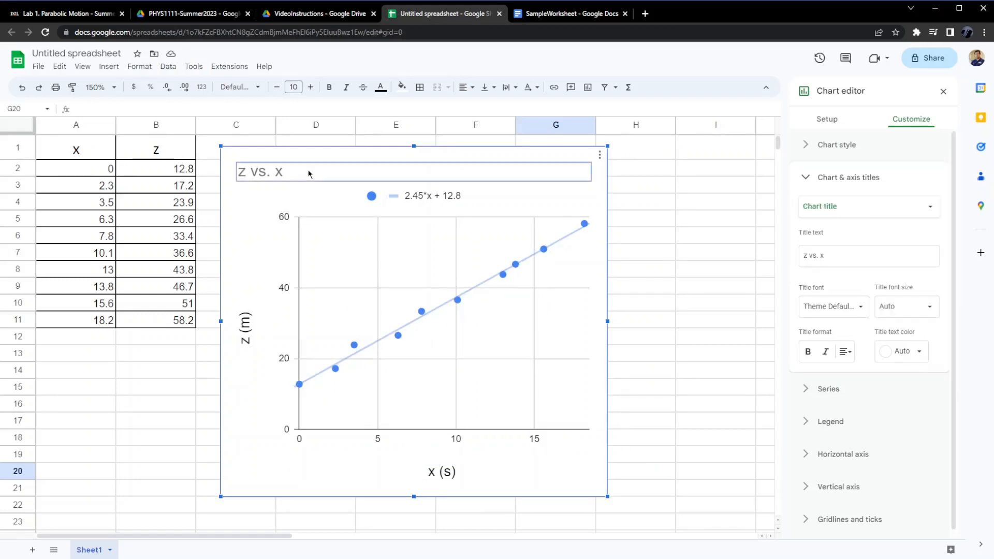
pyautogui.doubleClick(265, 172)
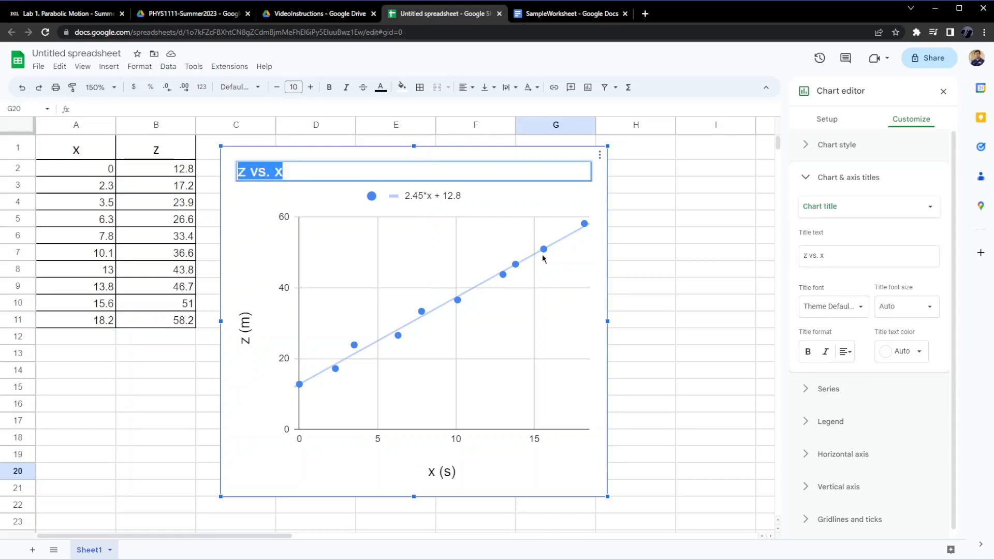
pyautogui.doubleClick(302, 168)
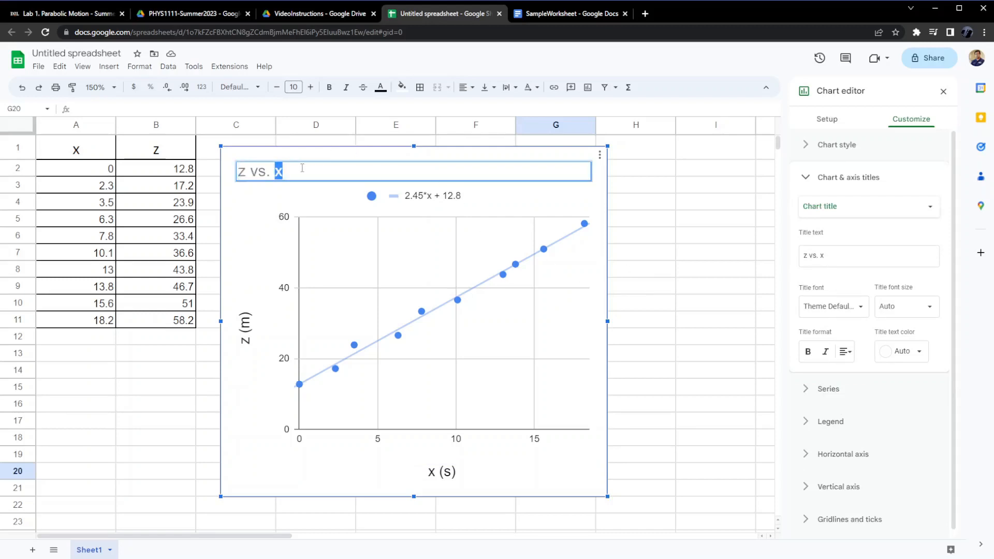
pyautogui.doubleClick(260, 172)
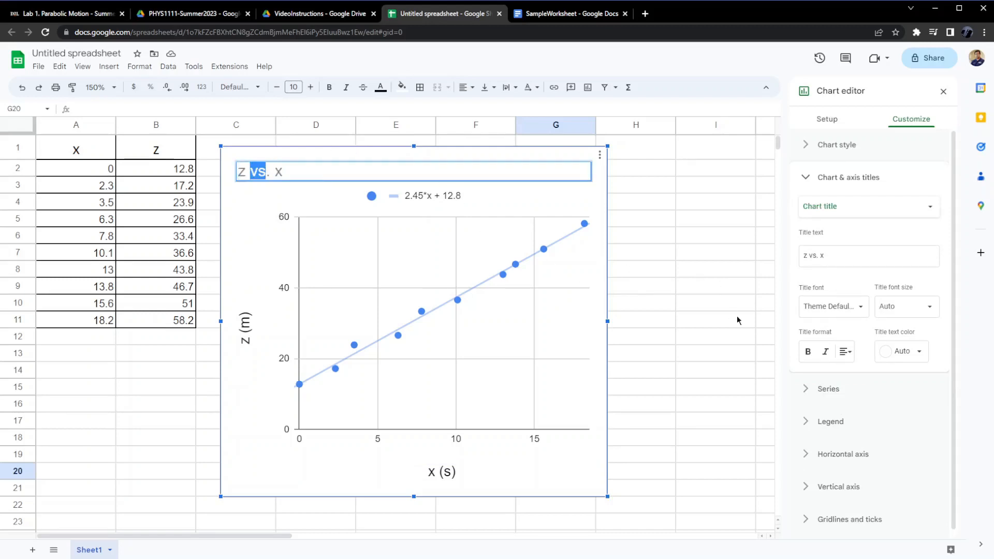
pyautogui.click(849, 352)
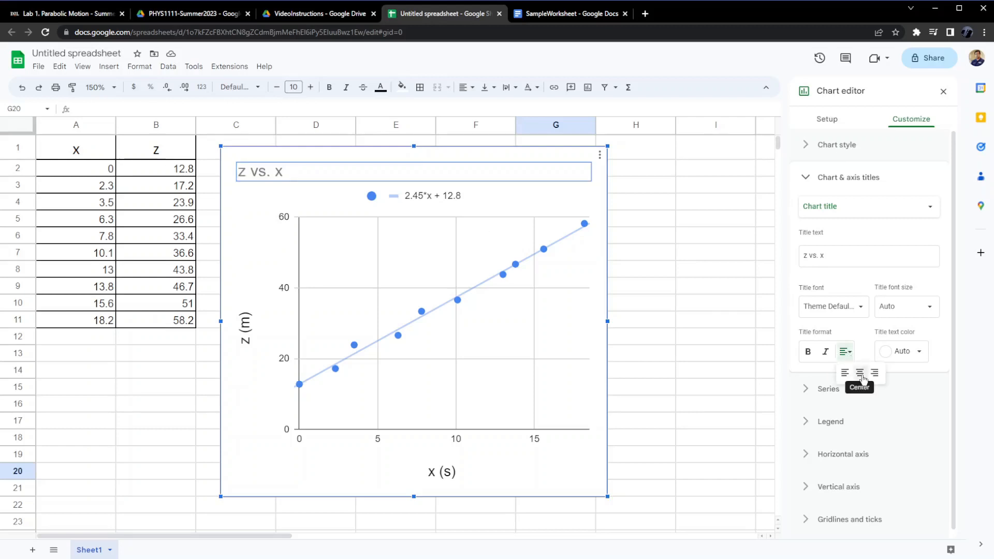
pyautogui.click(860, 374)
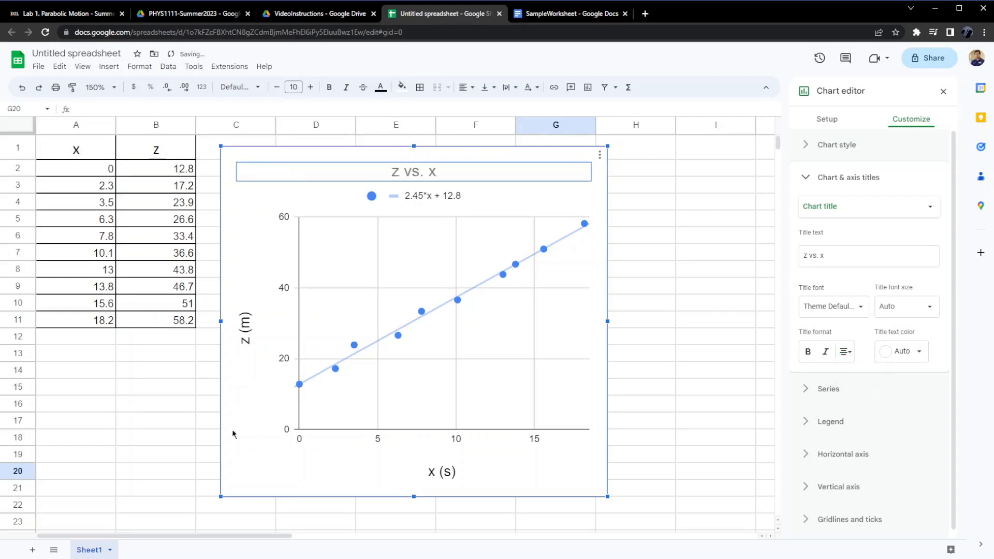
pyautogui.click(274, 490)
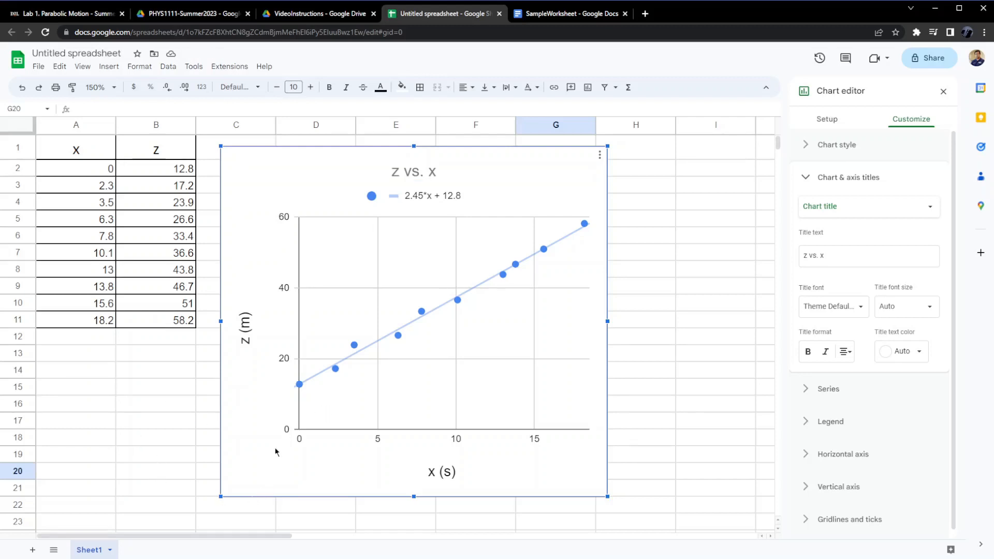
pyautogui.click(191, 376)
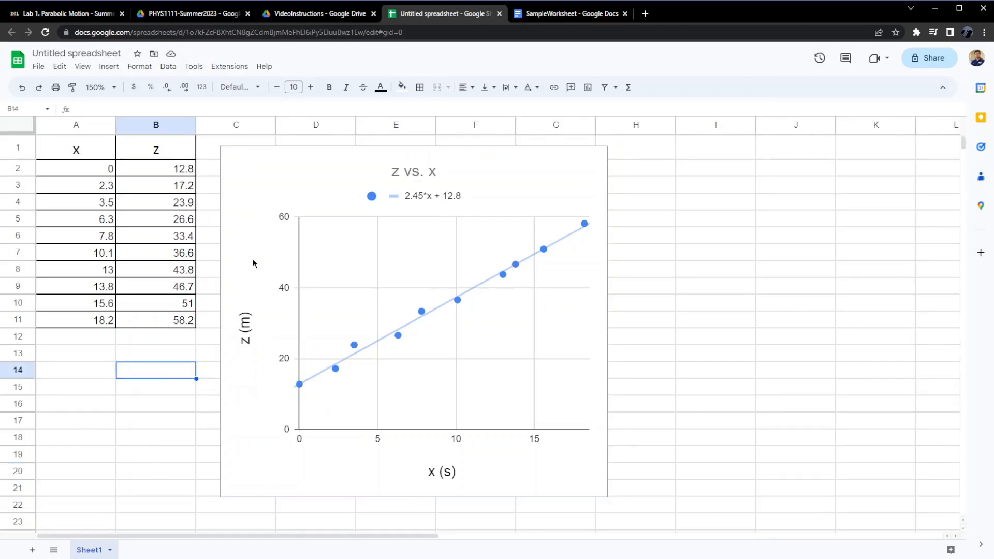
# Rename the spreadsheet as DataPlot.
pyautogui.click(82, 53)
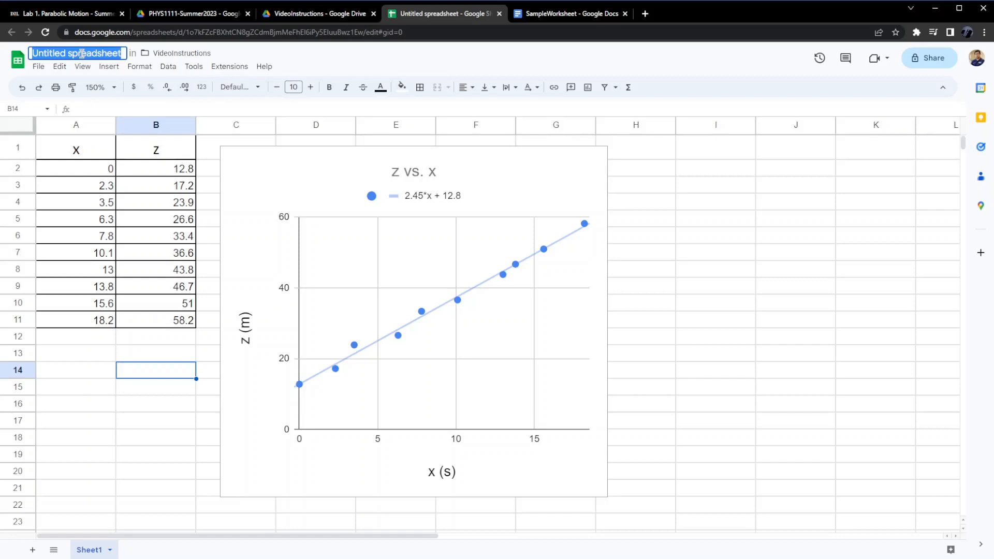
pyautogui.write('DataPlot')
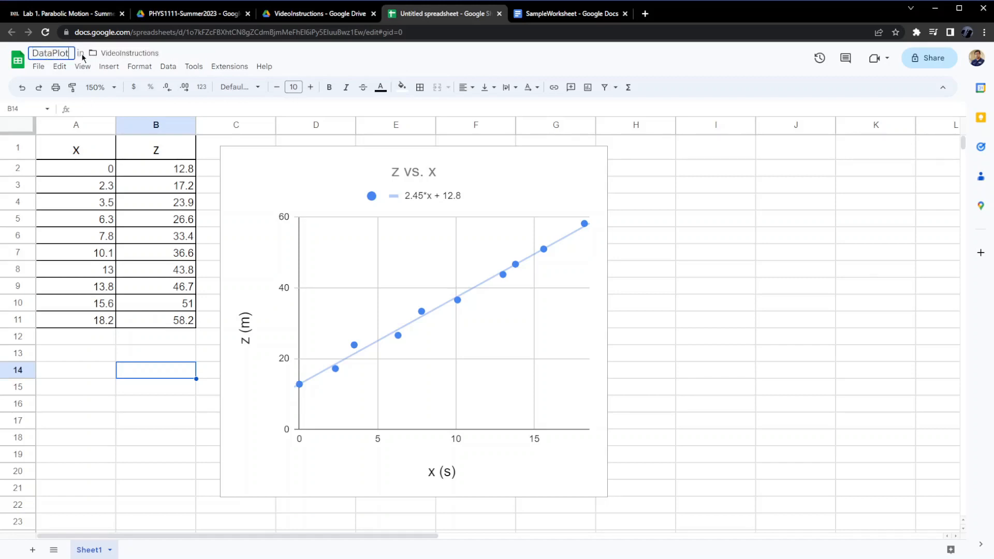
pyautogui.click(146, 352)
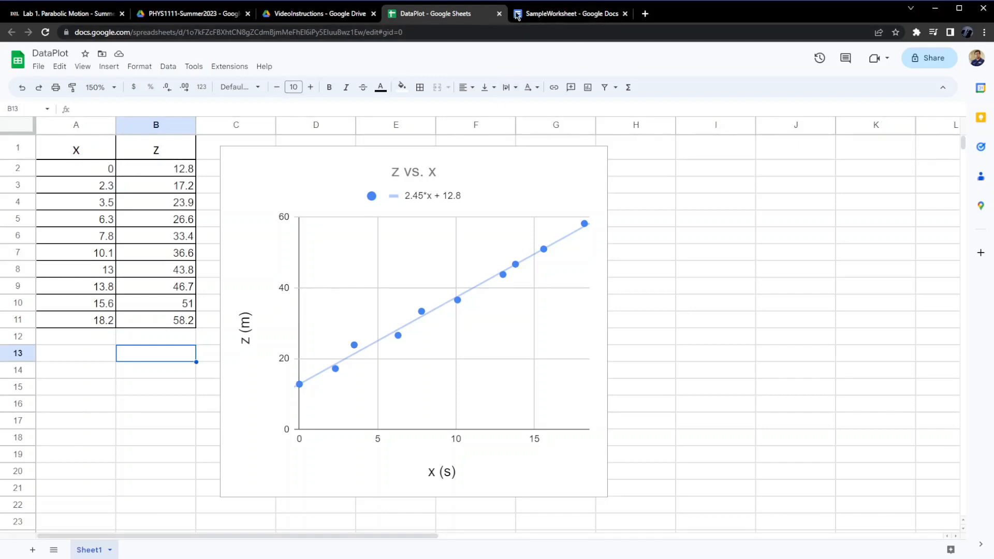
# Switch to the SampleWorksheet document and place the cursor below the plot instruction in the Graphs section.
pyautogui.click(554, 14)
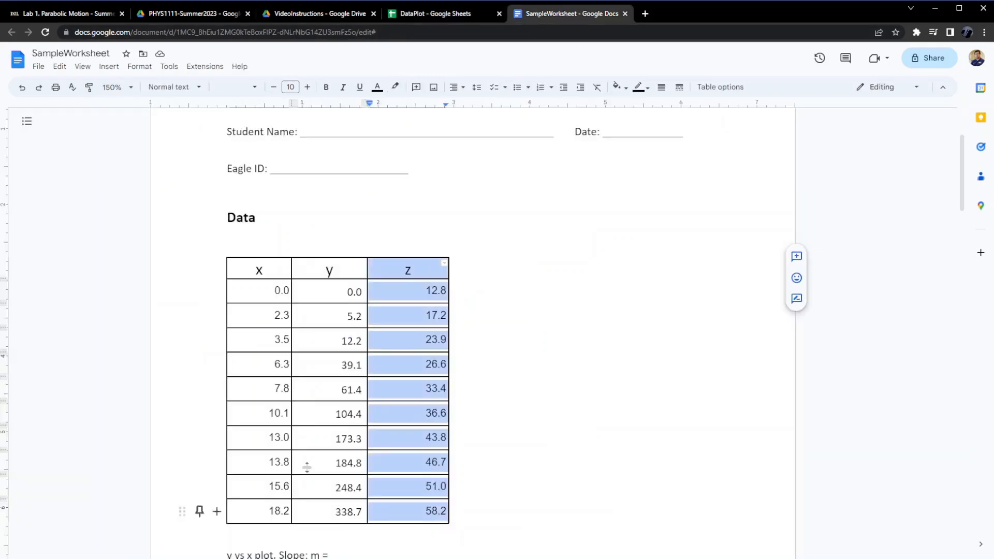
pyautogui.scroll(-8, 562, 342)
pyautogui.scroll(-5, 562, 342)
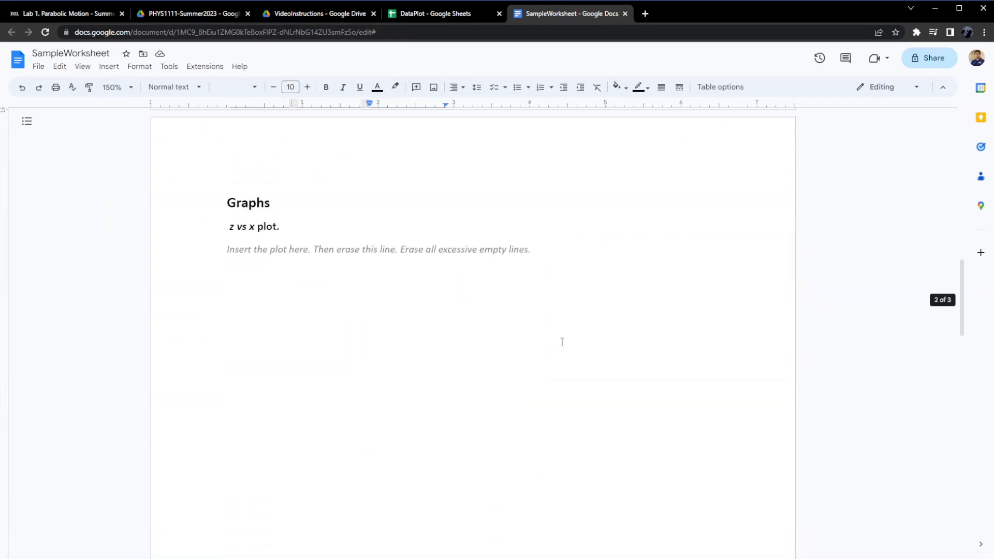
pyautogui.click(233, 294)
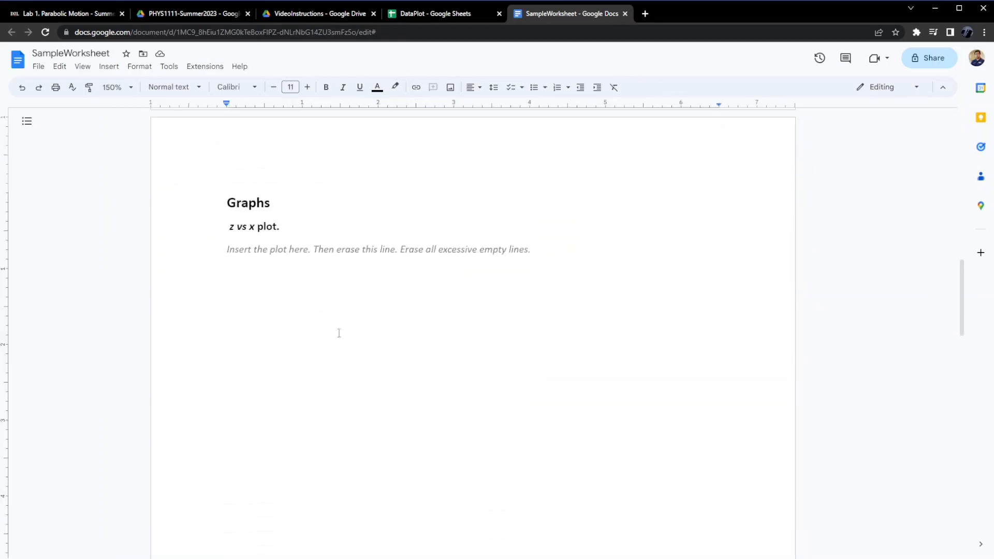
# Insert the chart from the DataPlot spreadsheet into the document, linked to the spreadsheet.
pyautogui.click(115, 67)
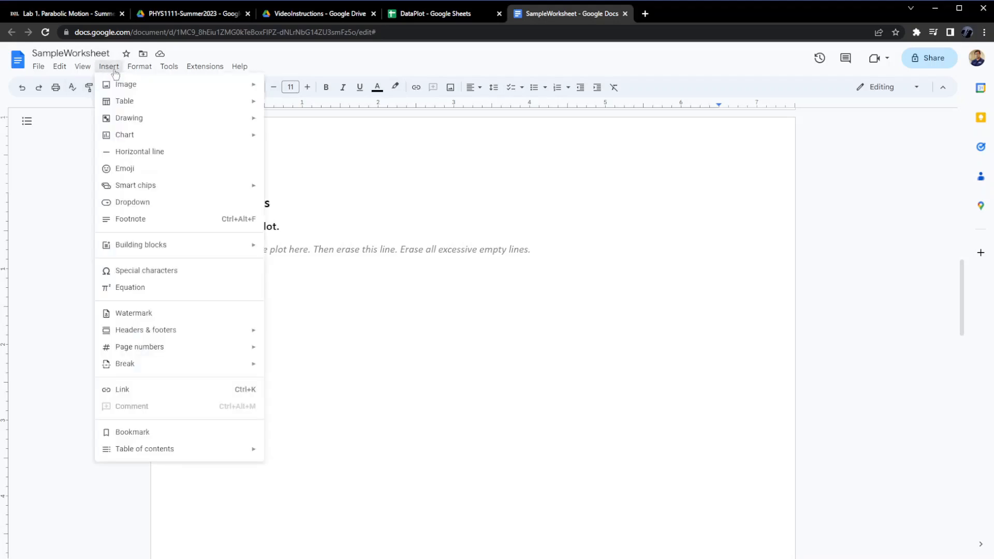
pyautogui.moveTo(138, 134)
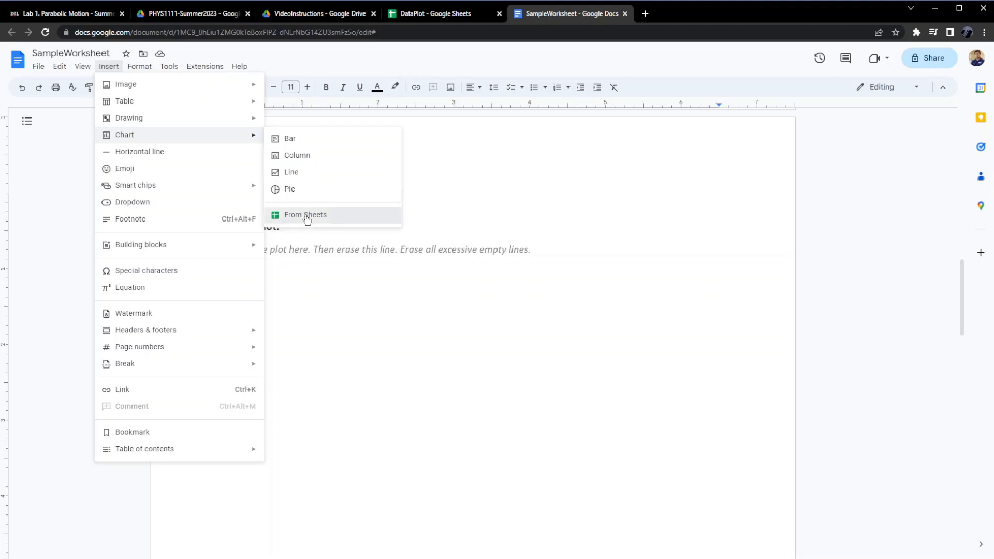
pyautogui.click(305, 216)
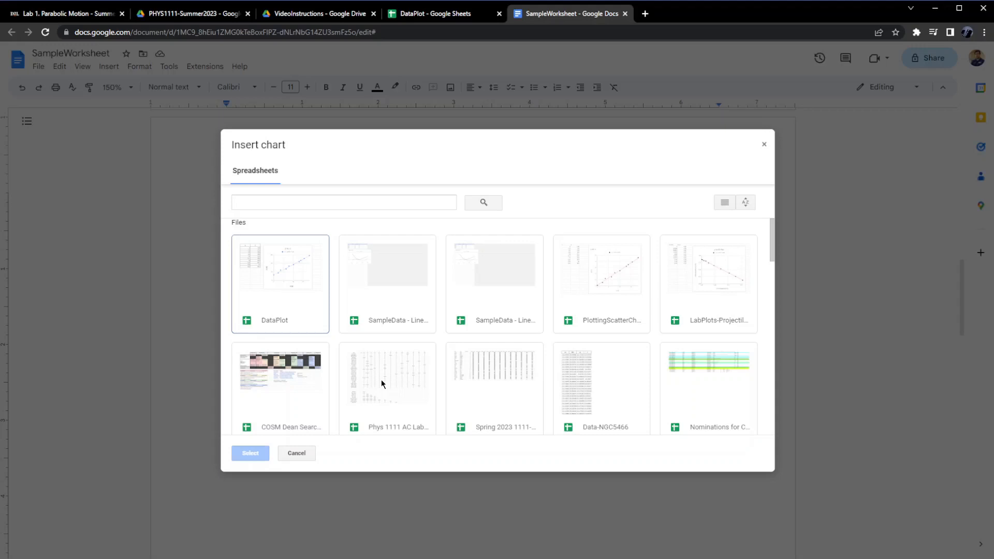
pyautogui.click(290, 279)
pyautogui.click(252, 453)
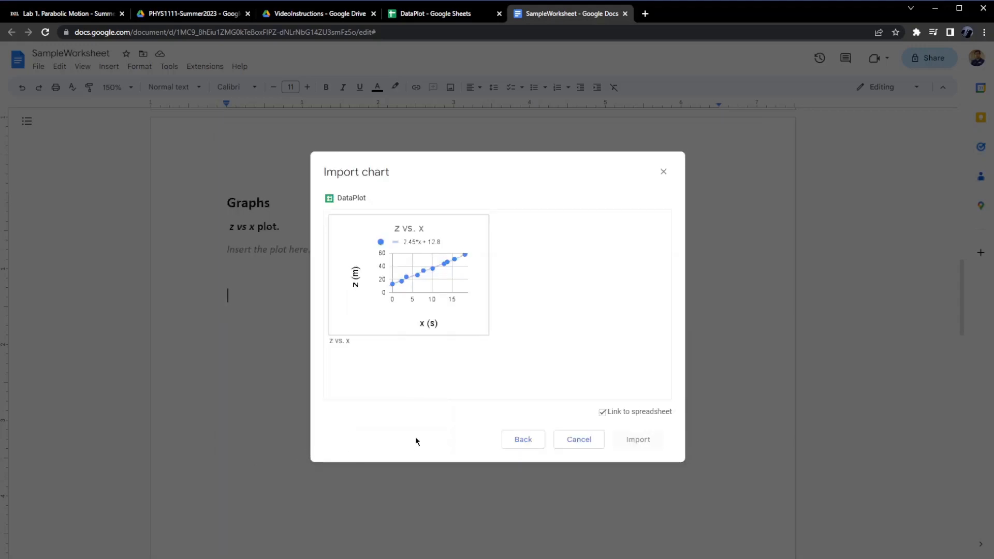
pyautogui.click(439, 284)
pyautogui.click(647, 439)
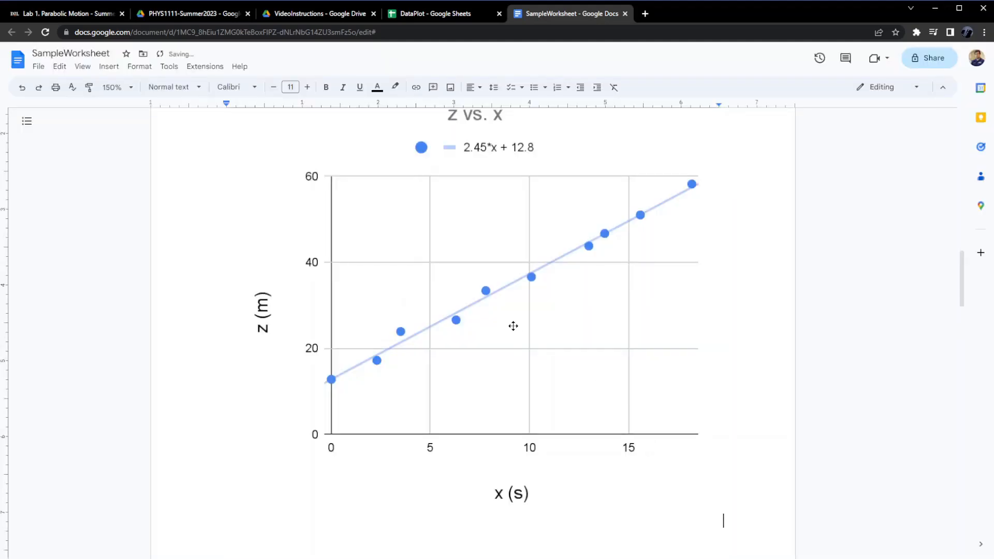
# Shrink the inserted chart in the document to a little over half its width by its corner handle.
pyautogui.scroll(3, 525, 342)
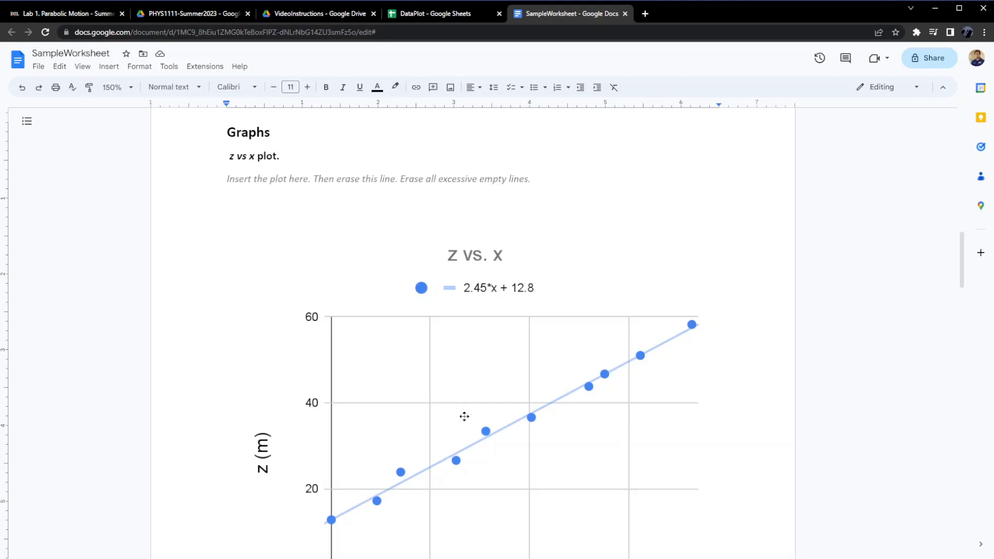
pyautogui.scroll(-3, 468, 417)
pyautogui.click(486, 366)
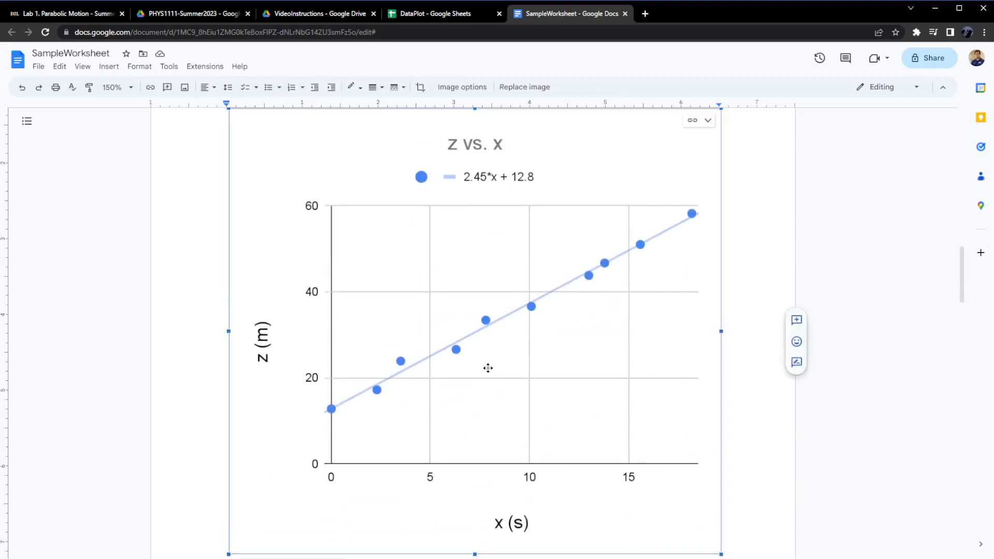
pyautogui.scroll(-2, 673, 500)
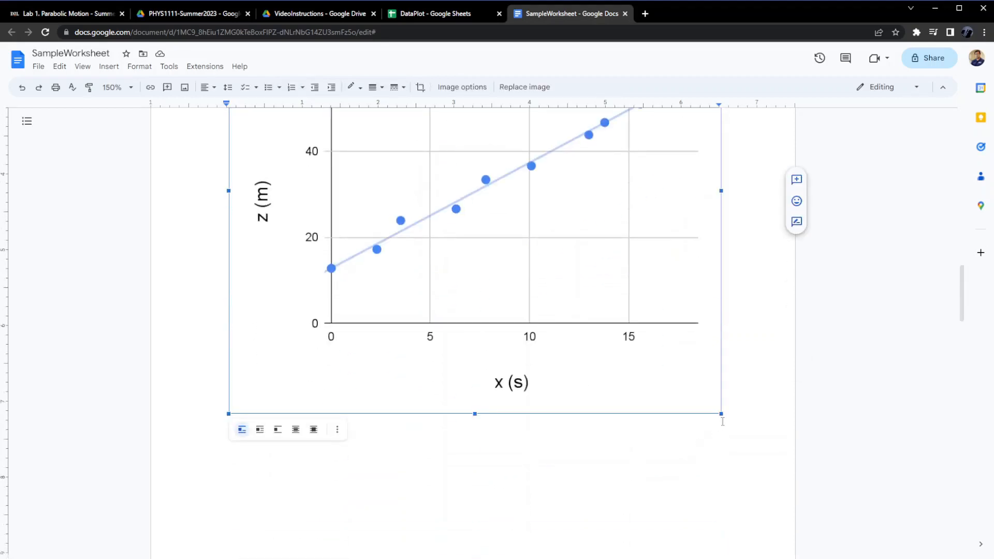
pyautogui.moveTo(720, 414); pyautogui.dragTo(509, 288)
pyautogui.click(629, 323)
pyautogui.scroll(4, 654, 348)
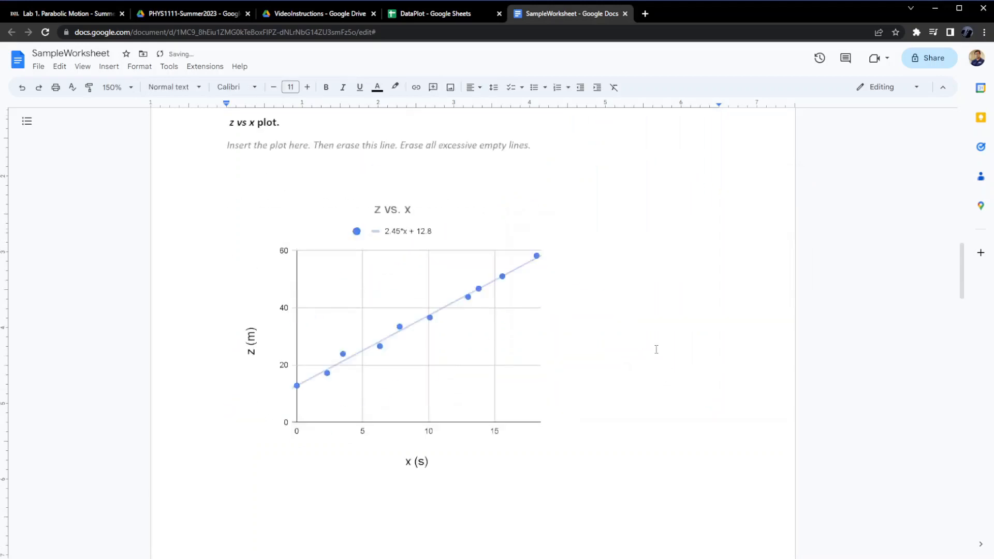
# Download the SampleWorksheet document as a PDF Document (.pdf).
pyautogui.scroll(-15, 341, 305)
pyautogui.scroll(-5, 340, 305)
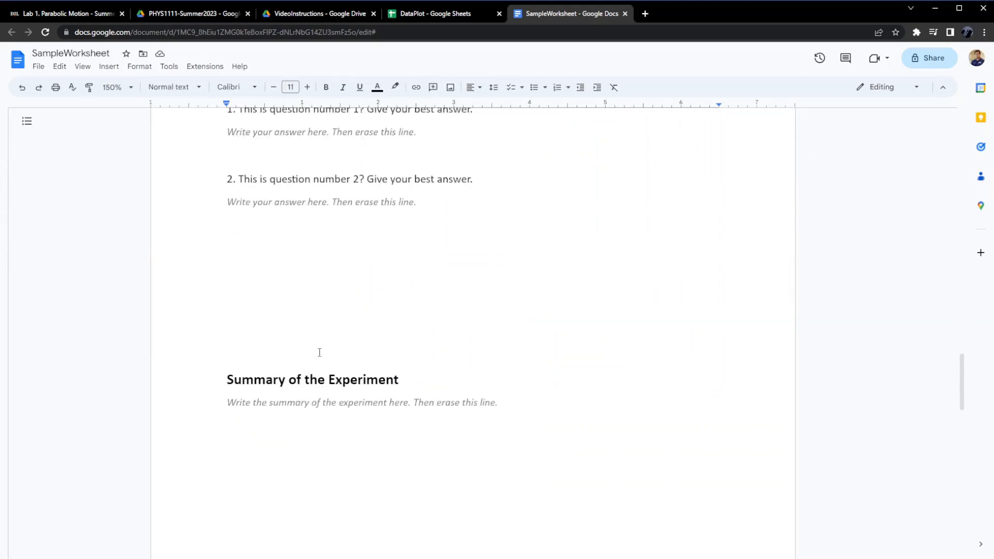
pyautogui.scroll(20, 383, 240)
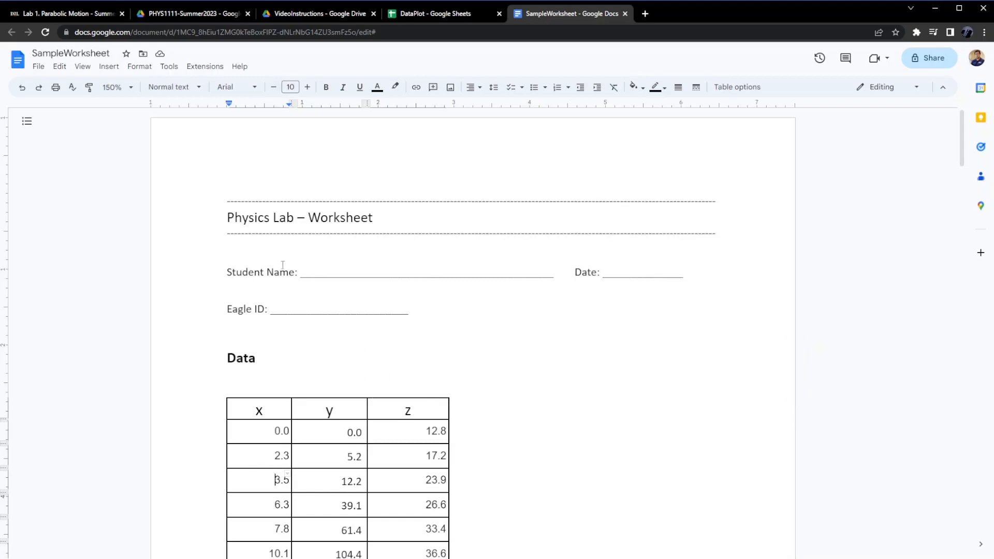
pyautogui.click(38, 66)
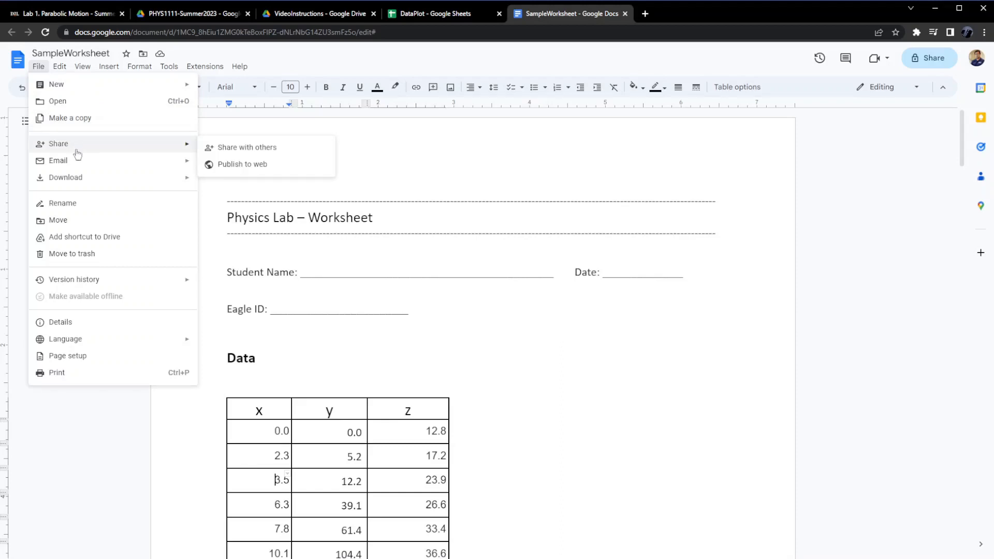
pyautogui.moveTo(84, 181)
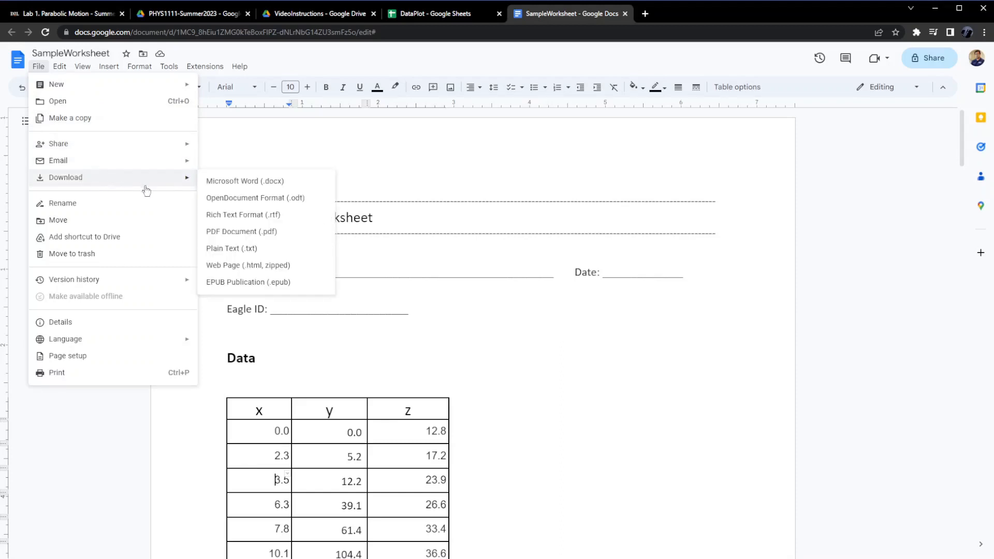
pyautogui.click(241, 233)
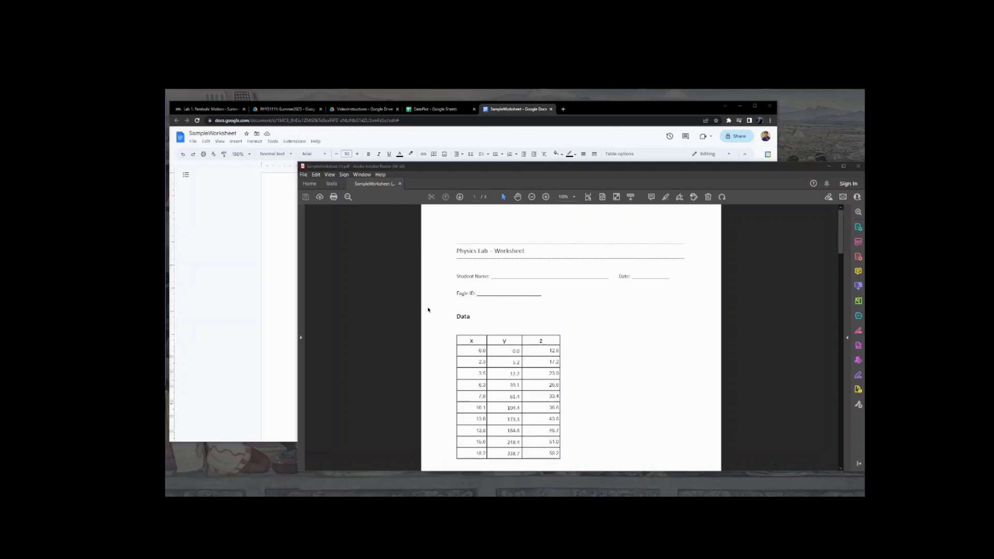
# In Acrobat Reader, save the downloaded PDF to the Desktop folder.
pyautogui.click(304, 176)
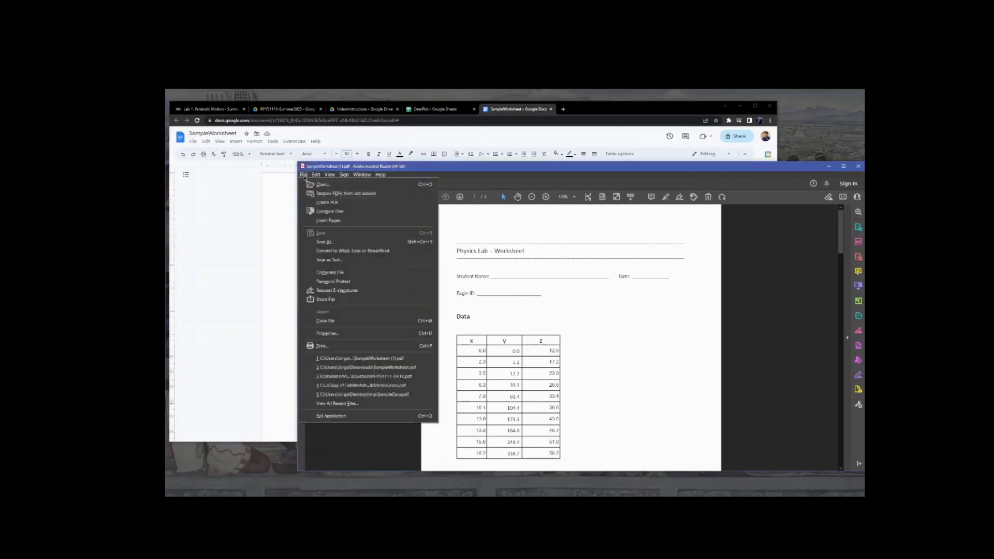
pyautogui.click(328, 242)
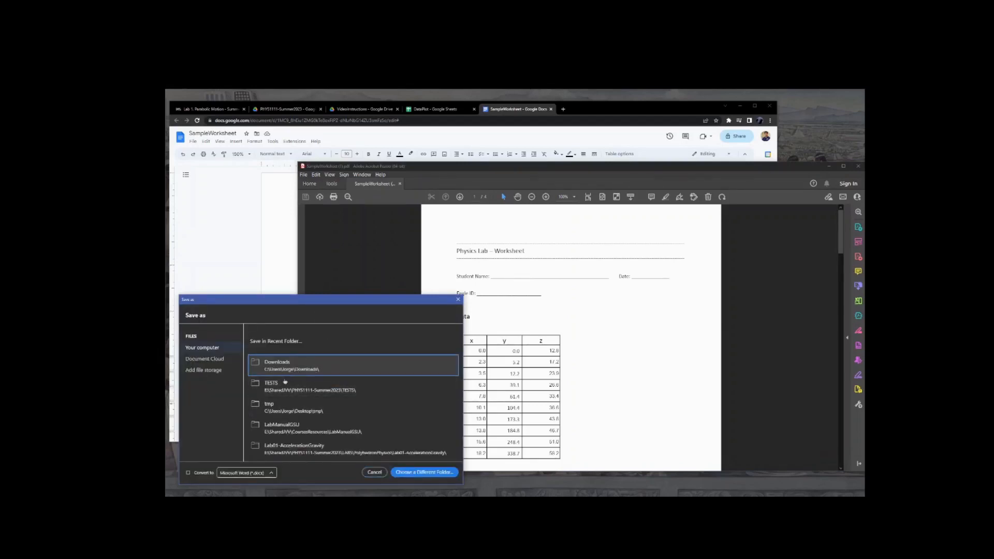
pyautogui.click(417, 474)
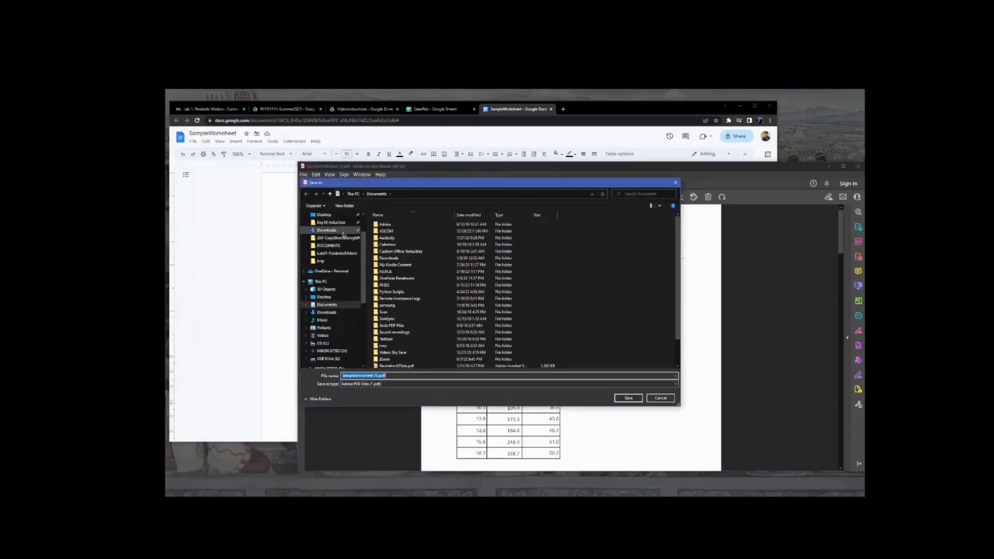
pyautogui.click(326, 214)
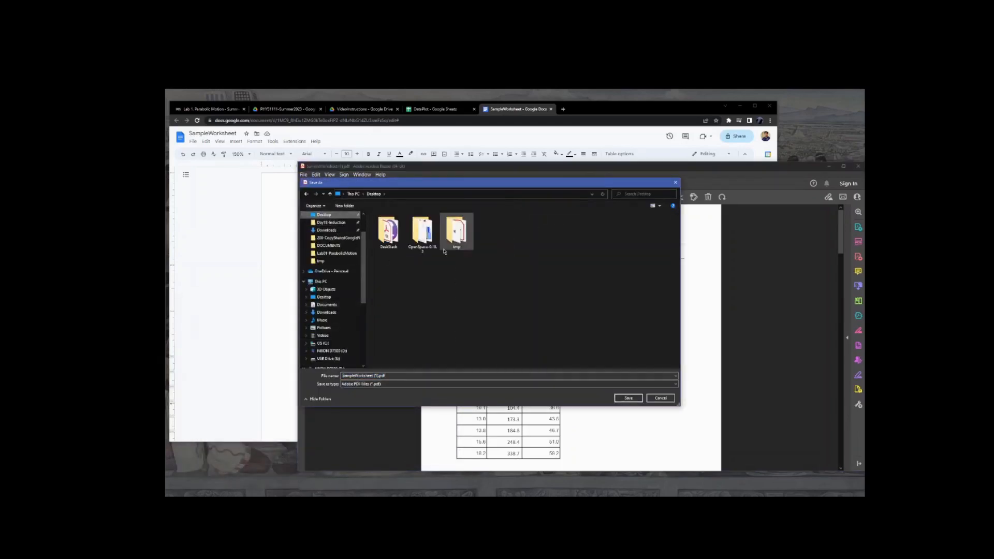
pyautogui.click(629, 399)
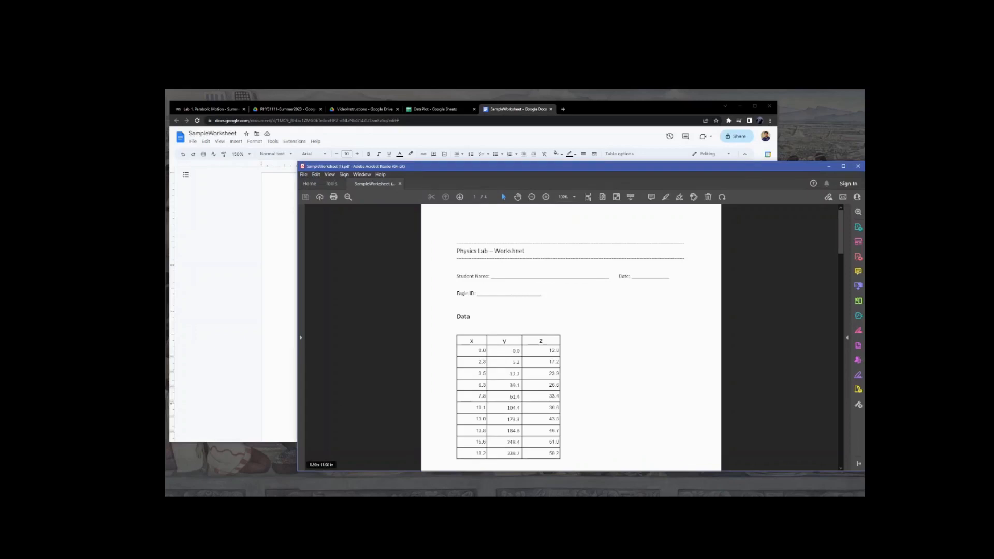
# Close Acrobat Reader and reopen the saved SampleWorksheet PDF from the Desktop folder.
pyautogui.moveTo(167, 288); pyautogui.dragTo(510, 195)
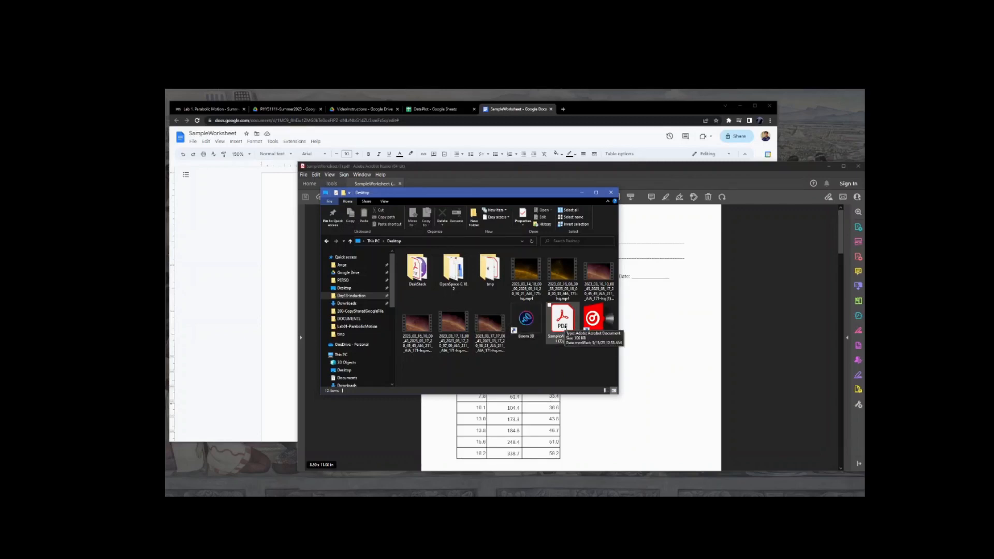
pyautogui.click(563, 326)
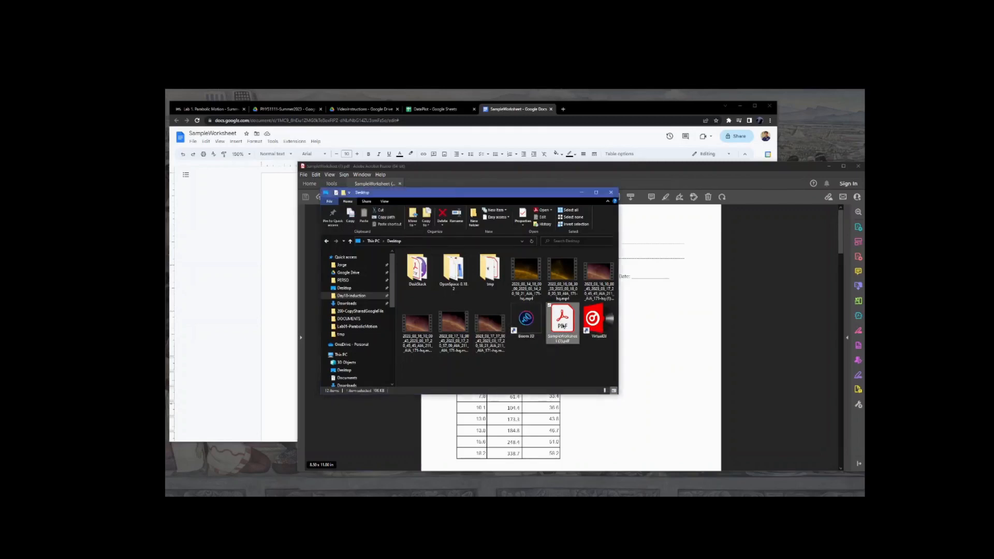
pyautogui.doubleClick(563, 325)
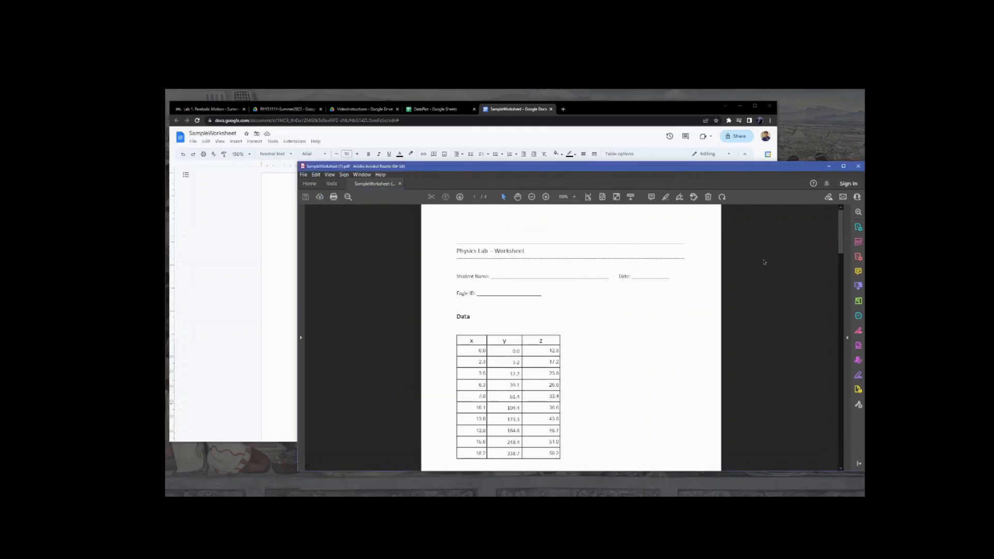
pyautogui.click(858, 166)
pyautogui.doubleClick(564, 327)
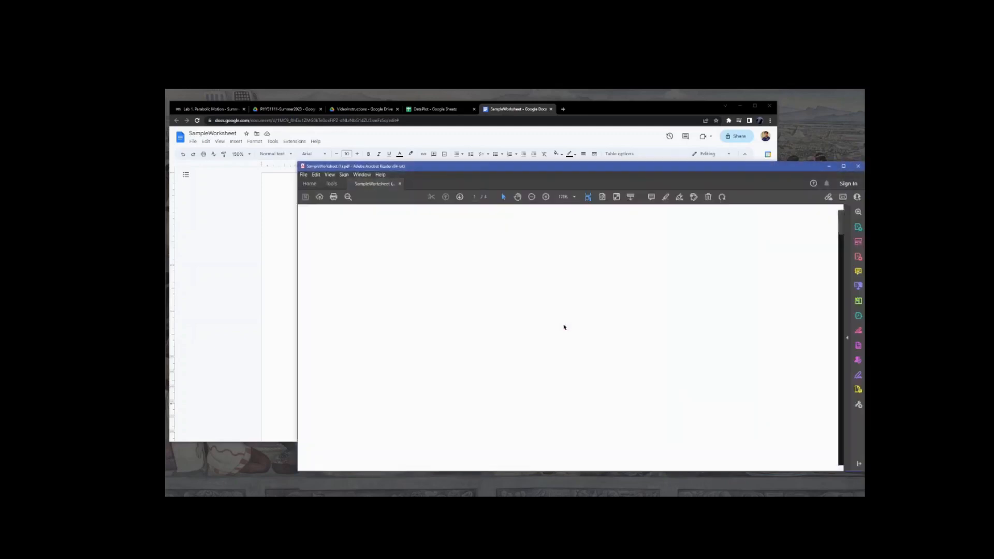
# Scroll through the PDF to examine the data table, slope lines and inserted chart.
pyautogui.scroll(-5, 518, 322)
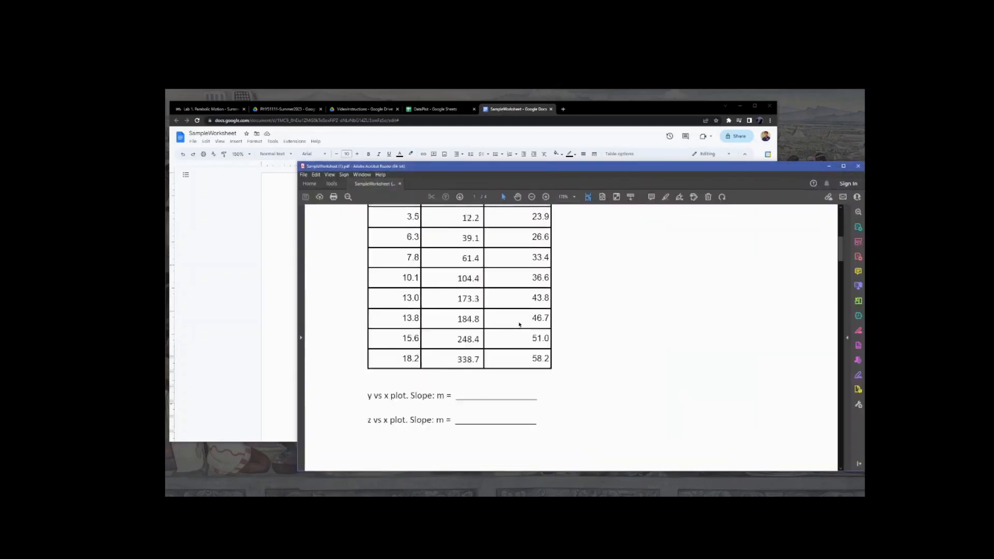
pyautogui.scroll(3, 519, 323)
pyautogui.scroll(-2, 520, 325)
pyautogui.scroll(-3, 519, 324)
pyautogui.scroll(2, 520, 324)
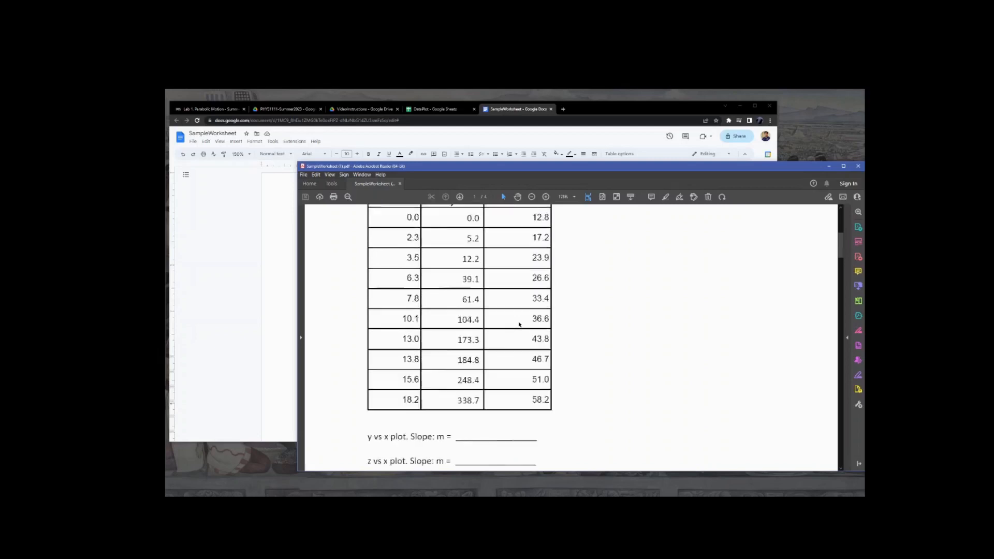
pyautogui.scroll(-2, 519, 324)
pyautogui.scroll(-8, 519, 324)
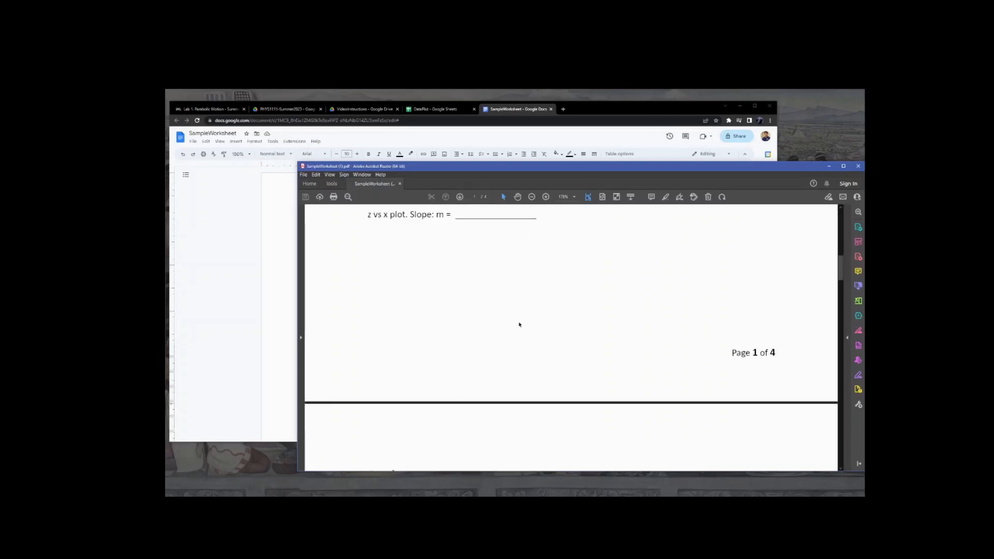
pyautogui.scroll(-3, 520, 324)
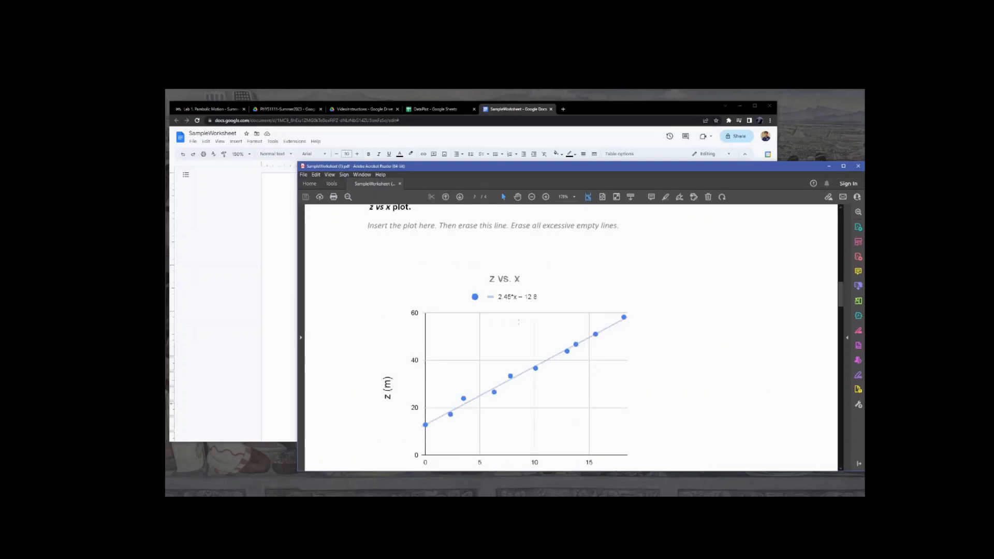
pyautogui.scroll(-5, 519, 322)
pyautogui.scroll(10, 518, 322)
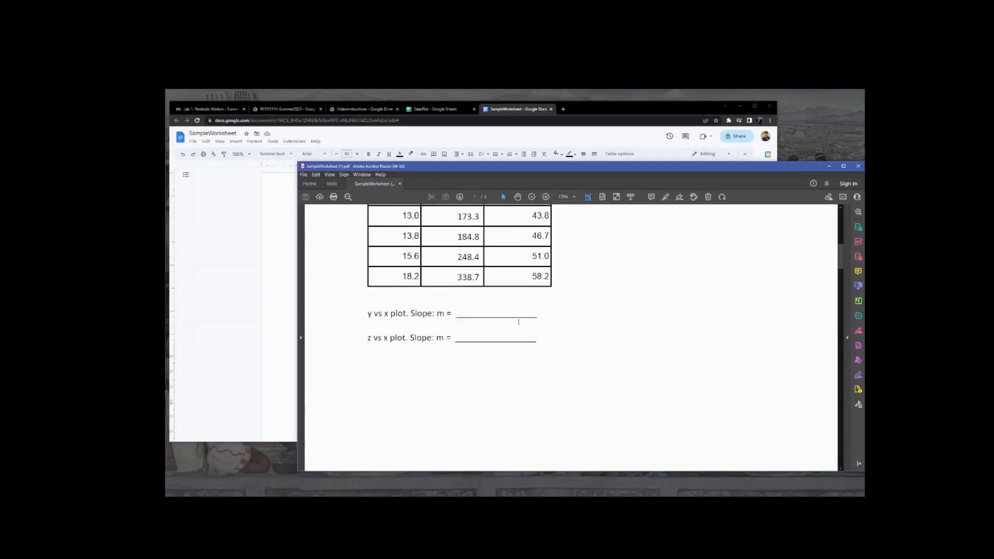
pyautogui.scroll(2, 519, 322)
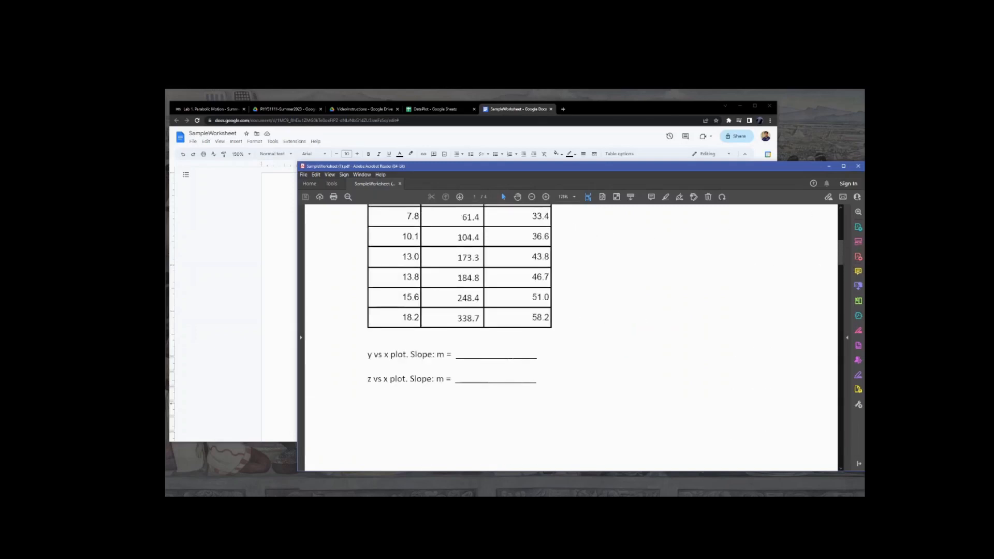